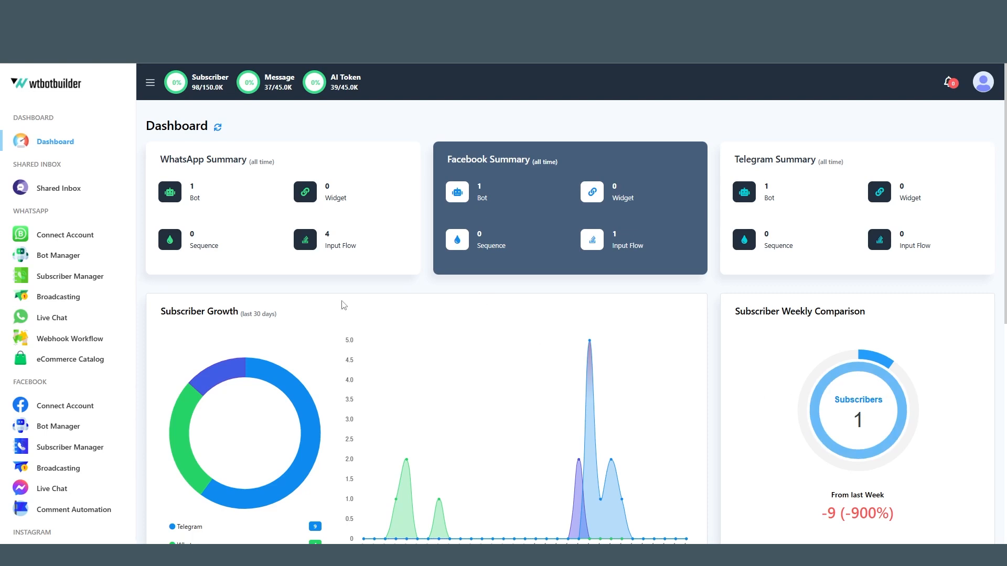
# - Create a new bot reply flow from the WhatsApp Bot Manager's Bot Reply settings
pyautogui.click(63, 256)
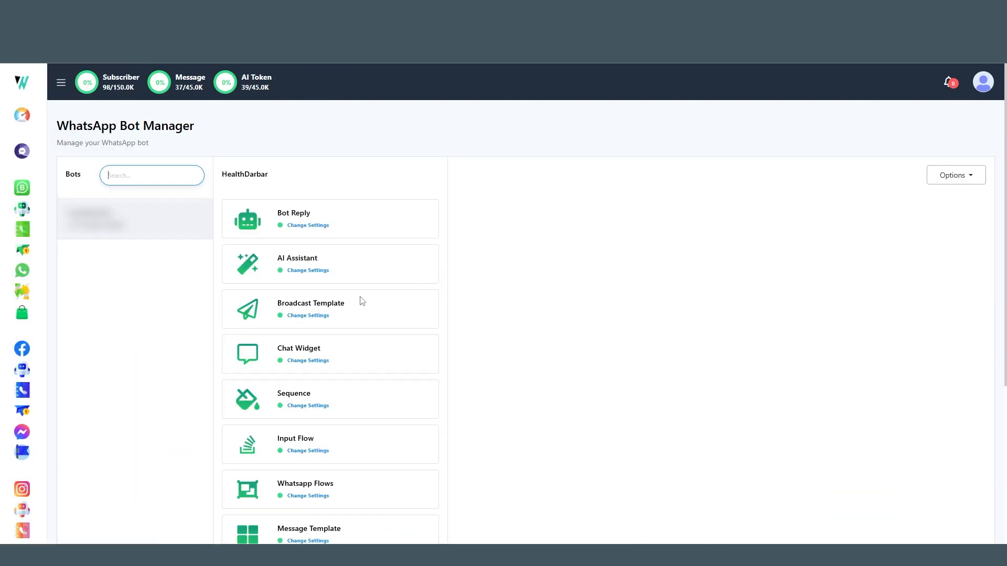
pyautogui.click(332, 225)
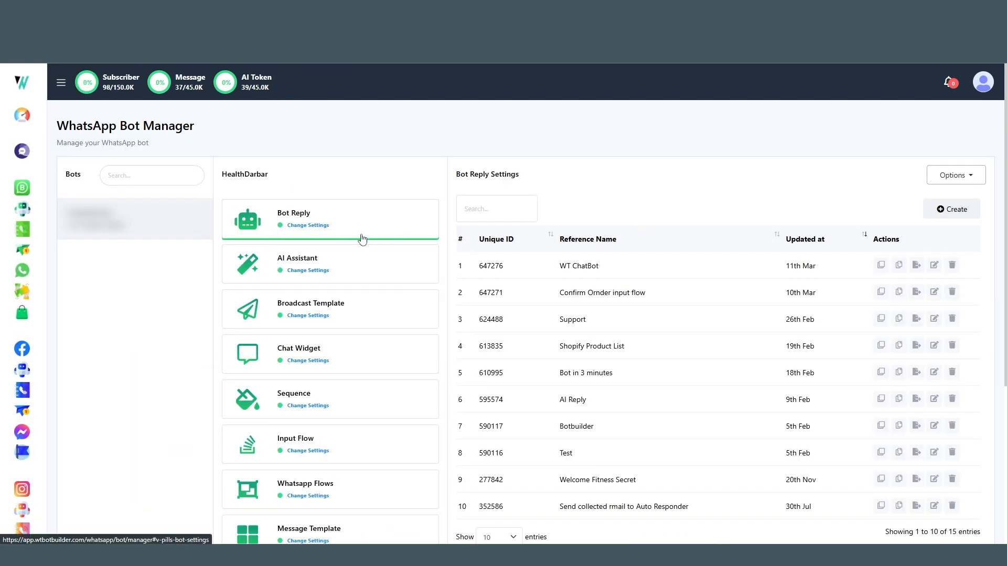
pyautogui.click(954, 209)
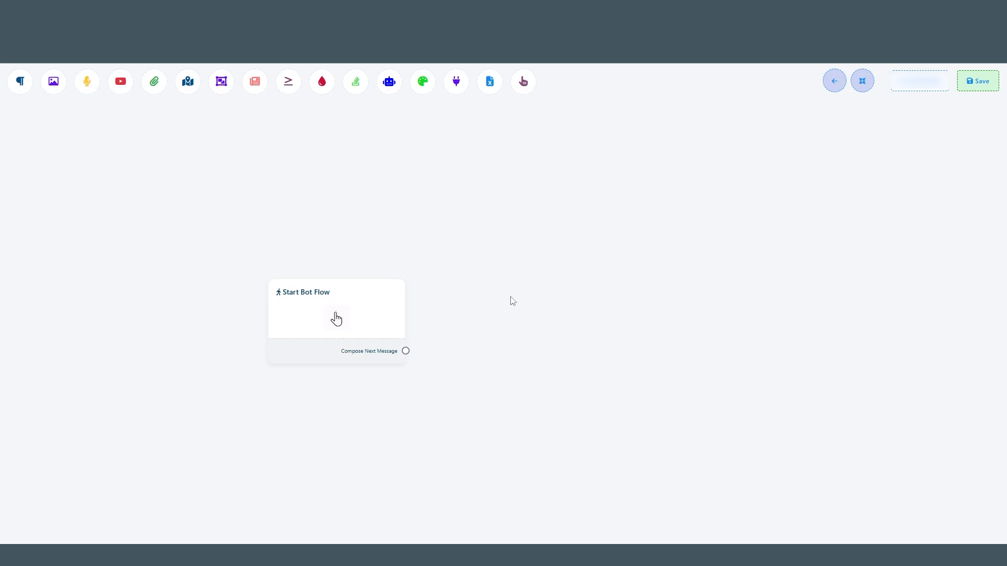
# - Configure the Start Bot Flow node with the trigger keywords "Hello, Hi, Start" and the title "Petbot", and save it
pyautogui.click(323, 318)
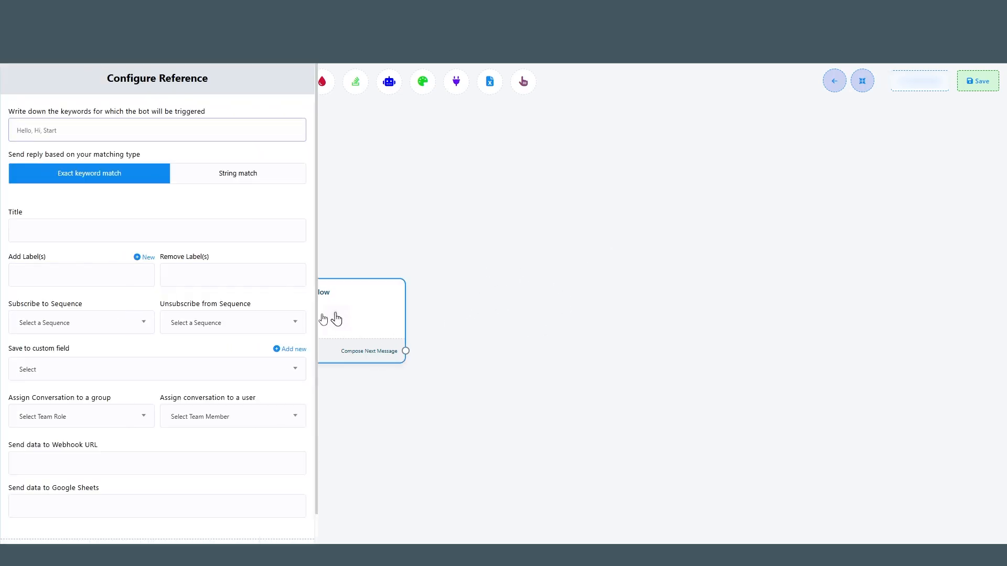
pyautogui.click(117, 135)
pyautogui.write('Hello, Hi, Start')
pyautogui.click(59, 237)
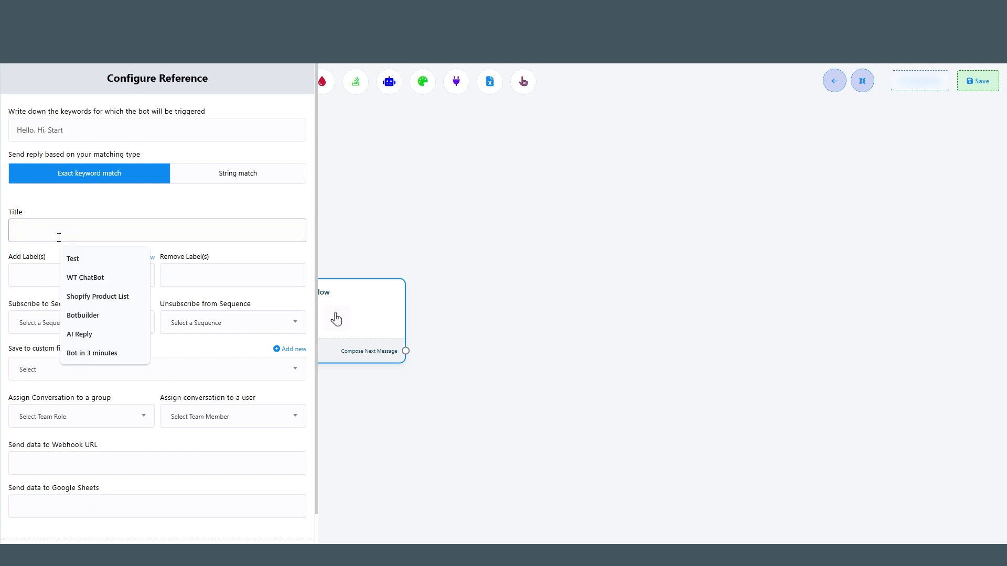
pyautogui.write('Peto')
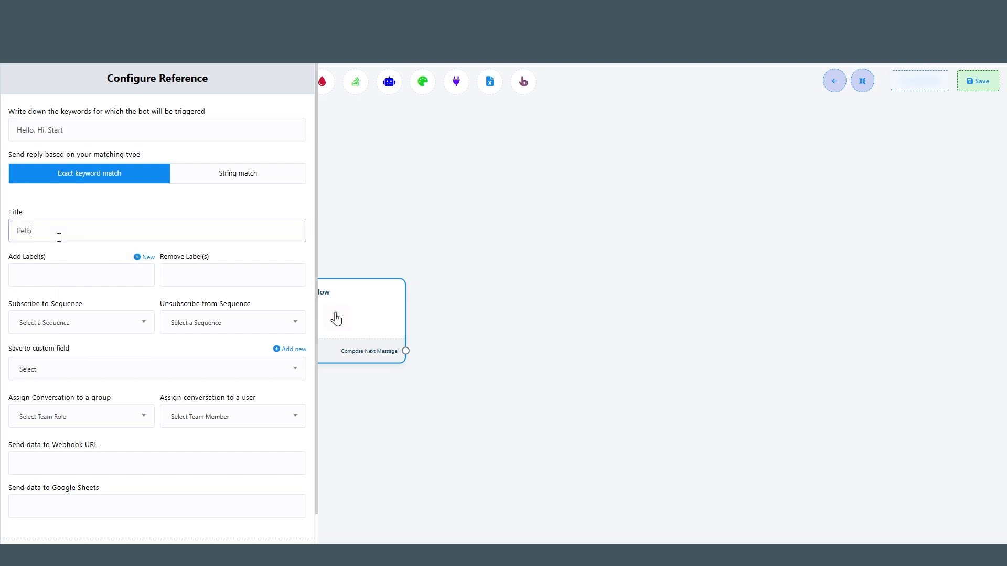
pyautogui.write('ot')
pyautogui.scroll(-1, 112, 380)
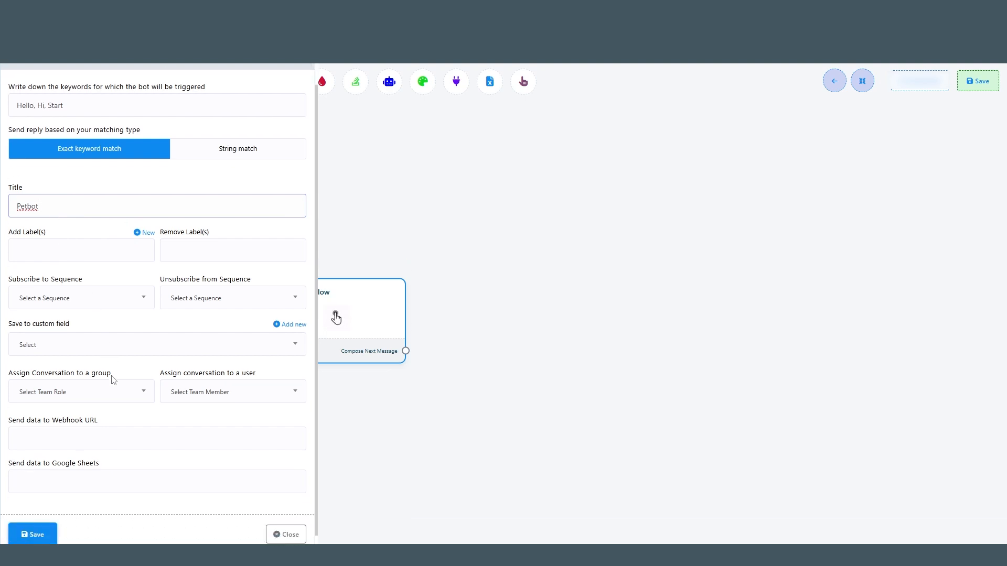
pyautogui.click(37, 528)
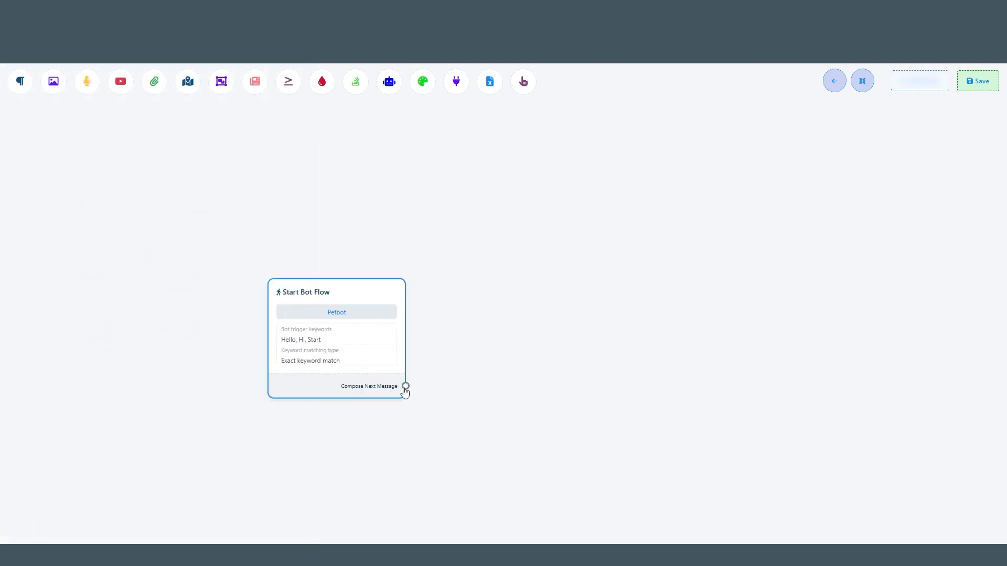
# - Connect a Text node after the start node with the reply message "Hello Petlovers! Welcome to mini pet shop!"
pyautogui.moveTo(406, 387); pyautogui.dragTo(461, 332)
pyautogui.click(490, 334)
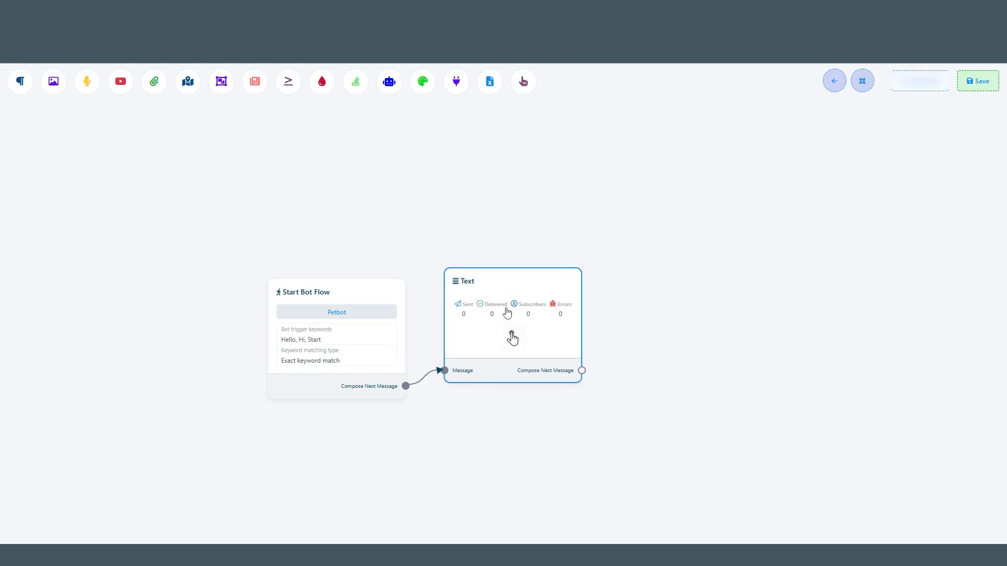
pyautogui.doubleClick(482, 331)
pyautogui.click(138, 177)
pyautogui.write('Hello Pet')
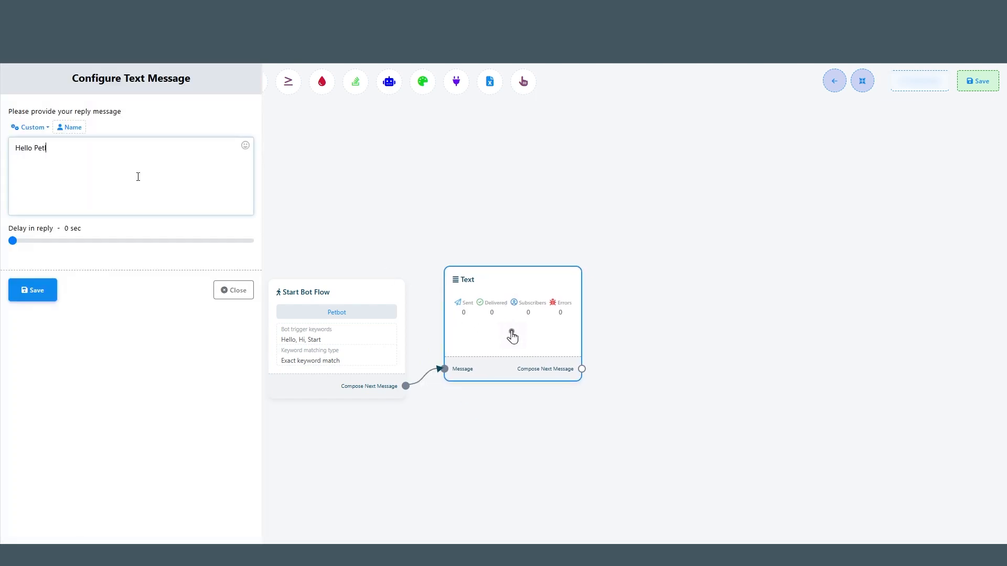
pyautogui.write('lovers! Welcome to mini pet sho')
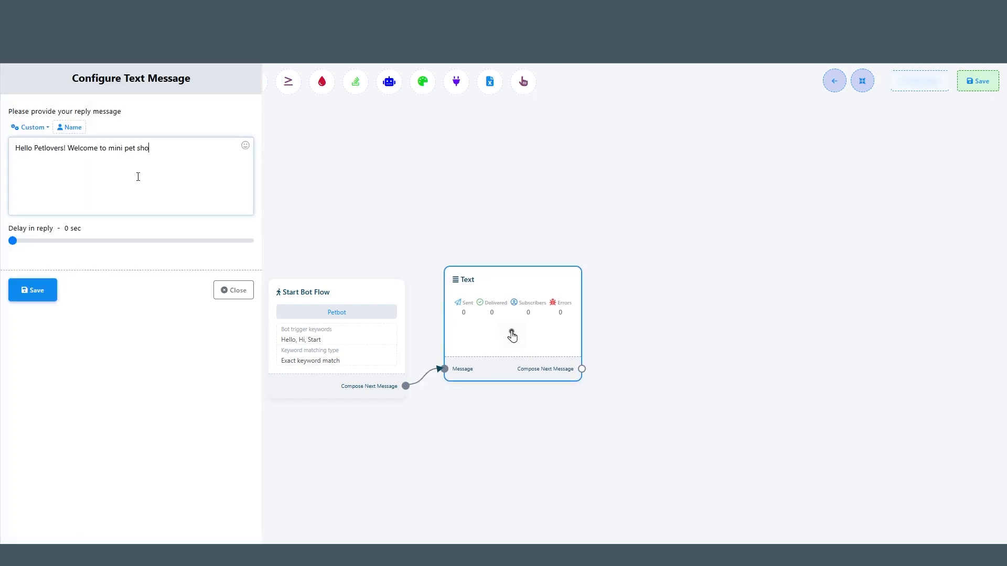
pyautogui.write('p!')
pyautogui.click(33, 290)
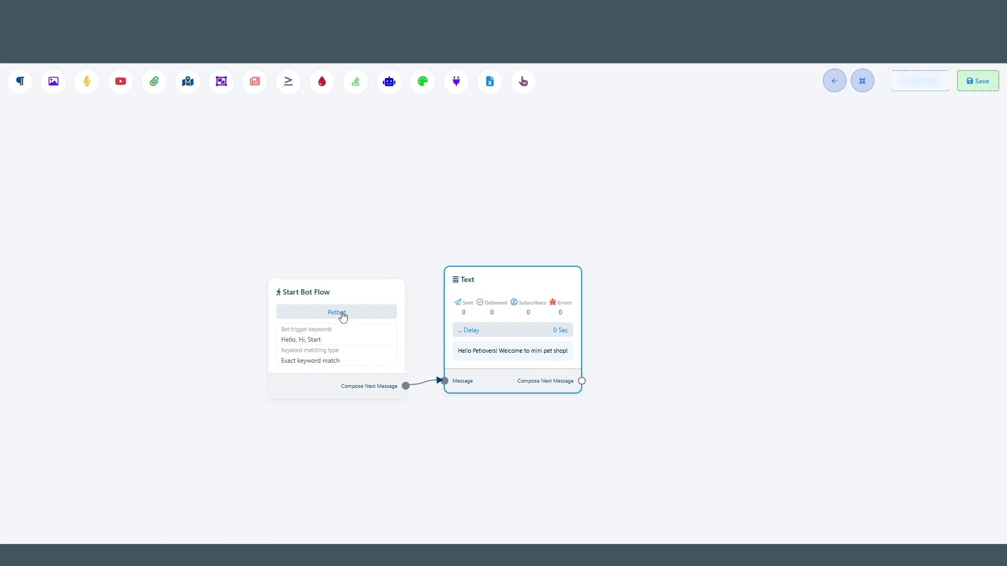
# - Auto-arrange the flow and connect an Interactive node after the Text node, placed beside it
pyautogui.click(863, 88)
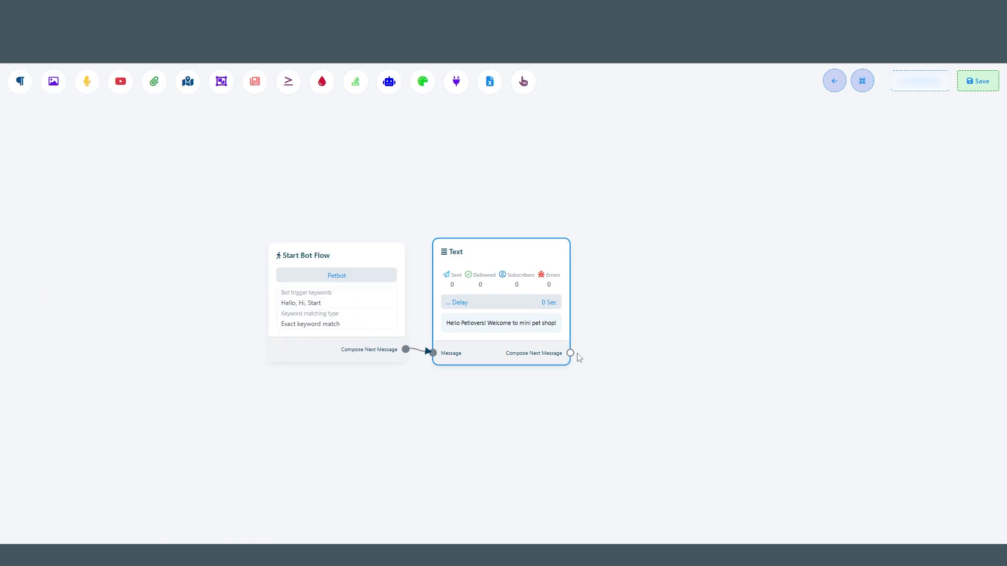
pyautogui.moveTo(570, 353); pyautogui.dragTo(618, 289)
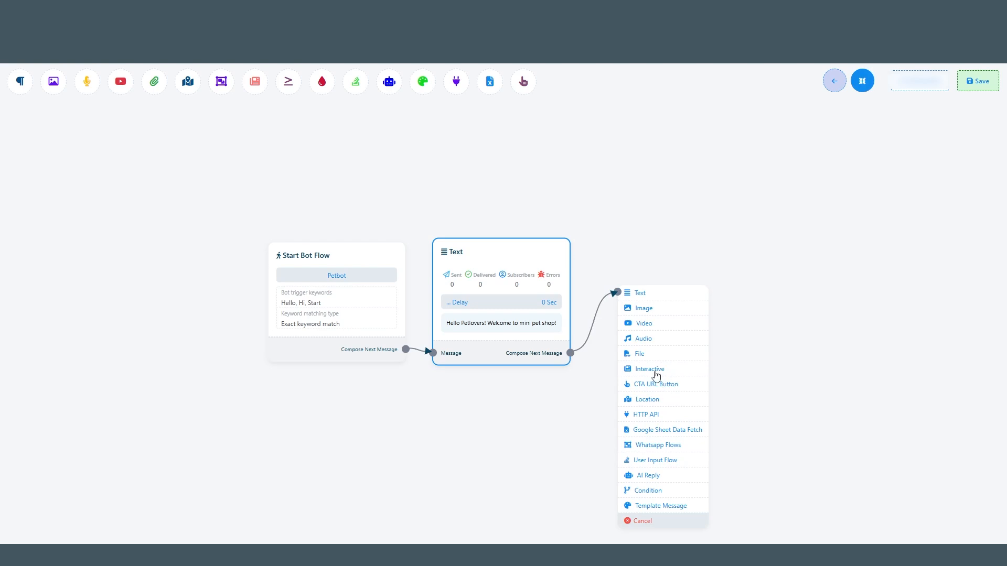
pyautogui.click(655, 370)
pyautogui.moveTo(722, 441); pyautogui.dragTo(687, 328)
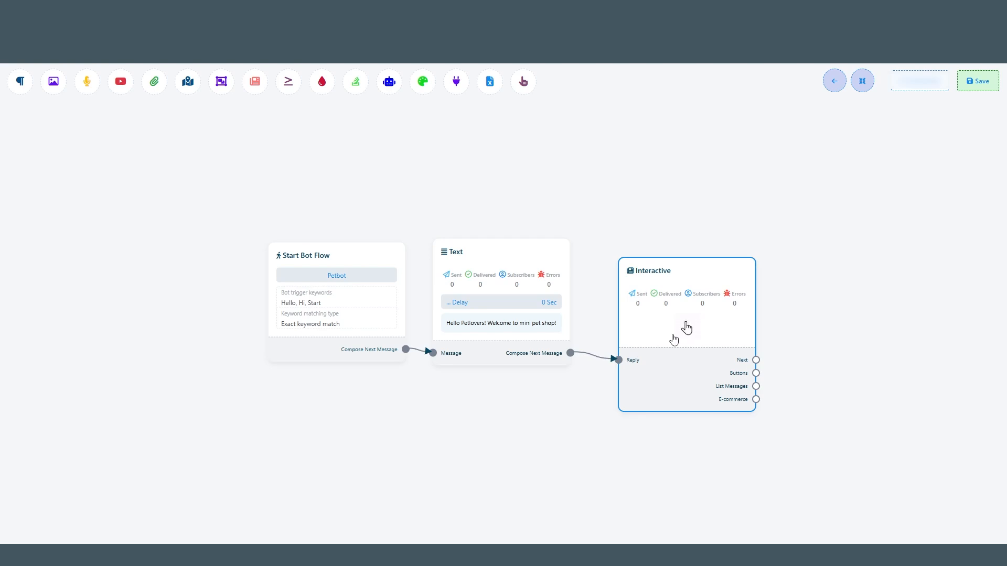
# - Set the Interactive header to "Product Preview" and body to "We have a Fantastic selection of pet products! Choose any of the option below to get started!"
pyautogui.doubleClick(667, 326)
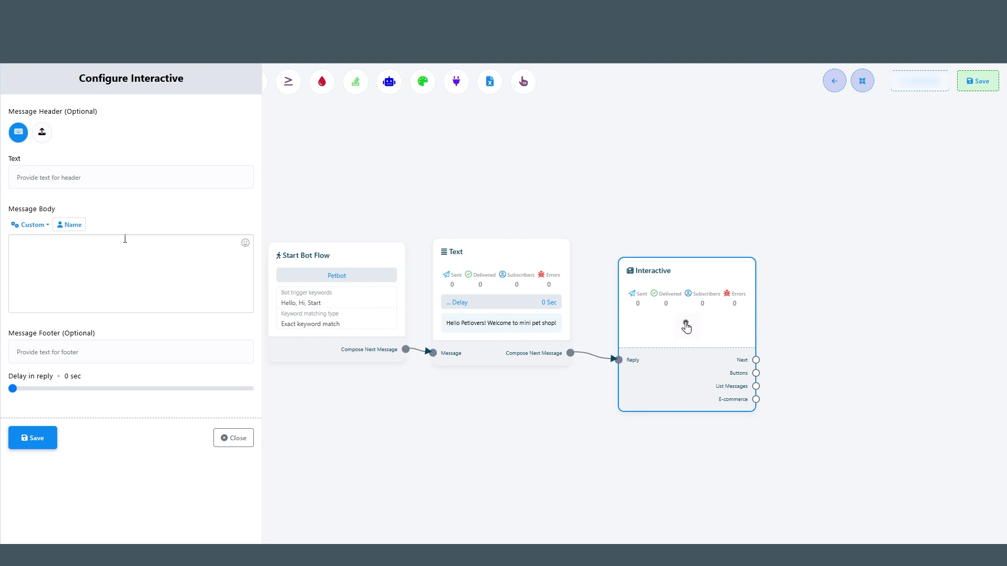
pyautogui.click(124, 252)
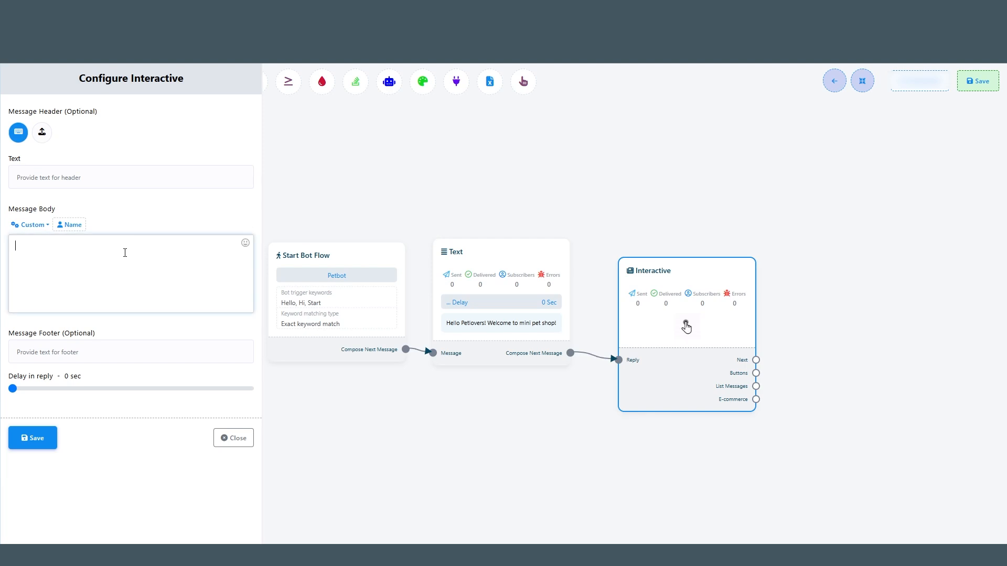
pyautogui.write('We have a Fantastic selection of pet products! Choose any of the options')
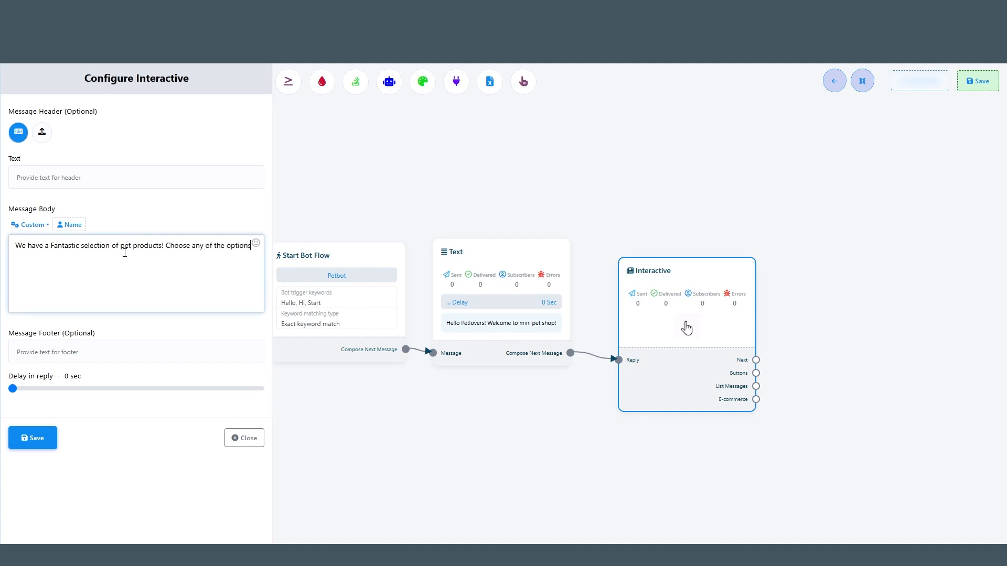
pyautogui.press('BackSpace')
pyautogui.write('below to get started!')
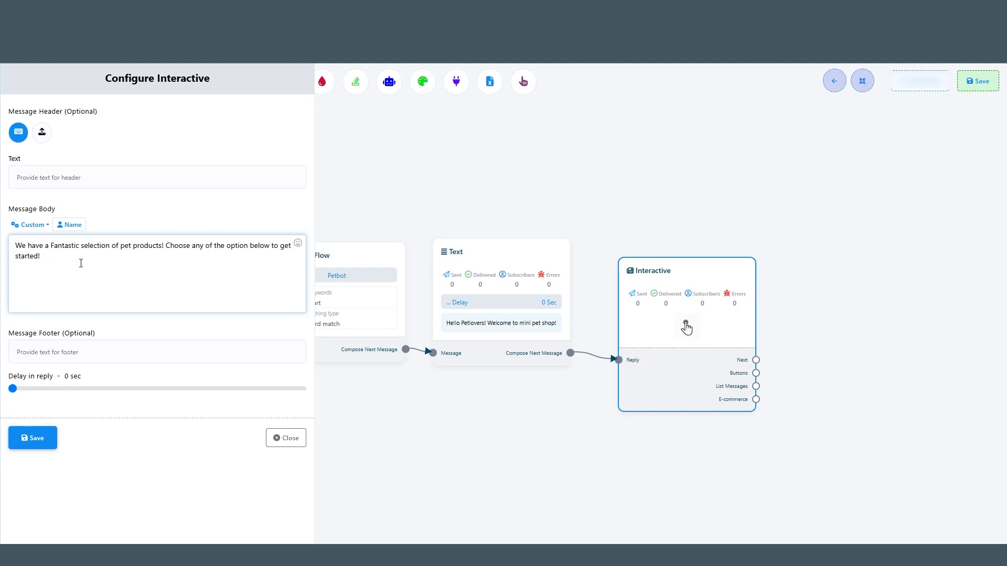
pyautogui.click(71, 178)
pyautogui.write('Product Preview')
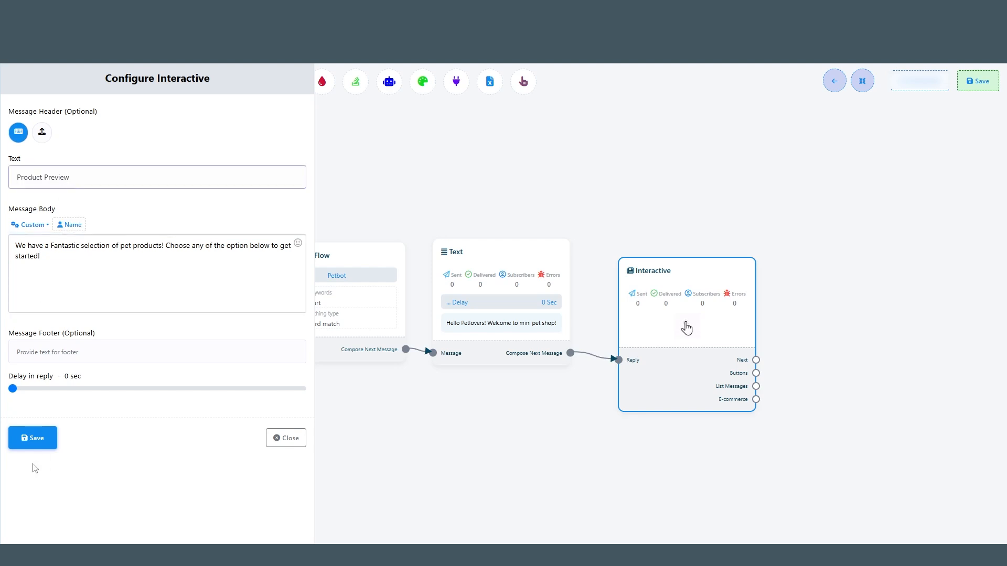
pyautogui.click(23, 441)
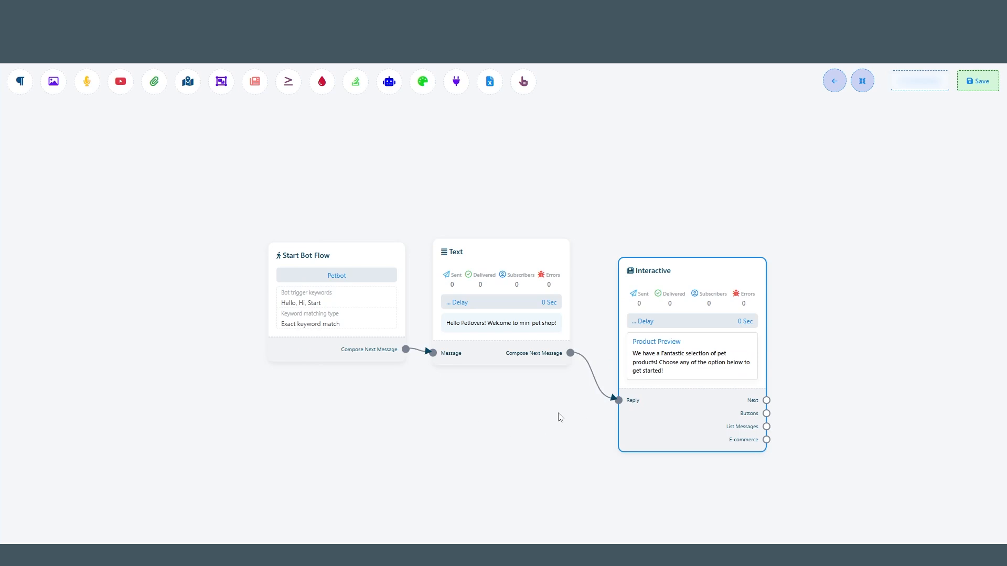
# - Realign the flow and attach two Button nodes to the Interactive node's Buttons output, one above the other
pyautogui.moveTo(547, 412); pyautogui.dragTo(376, 407)
pyautogui.moveTo(696, 424); pyautogui.dragTo(648, 404)
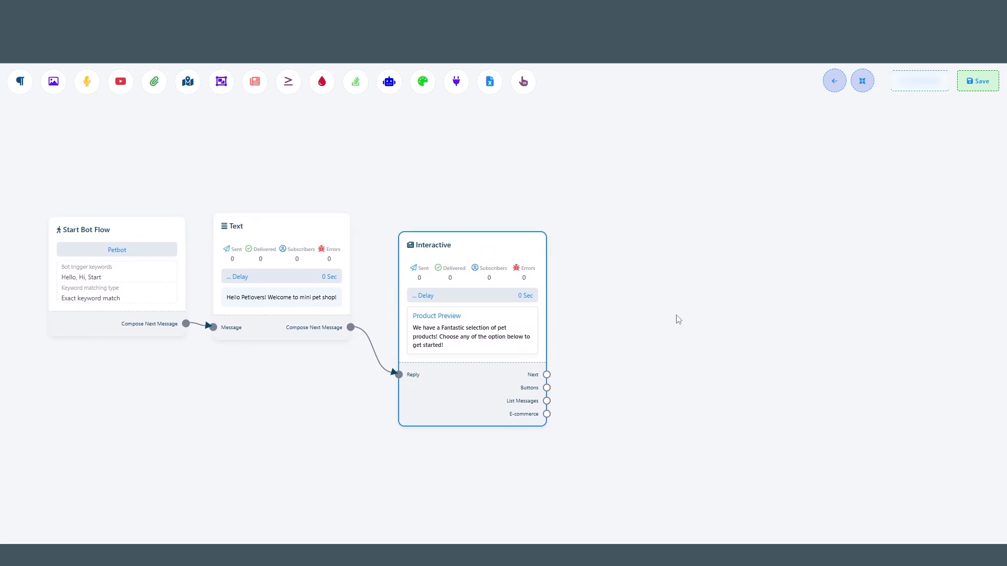
pyautogui.click(860, 87)
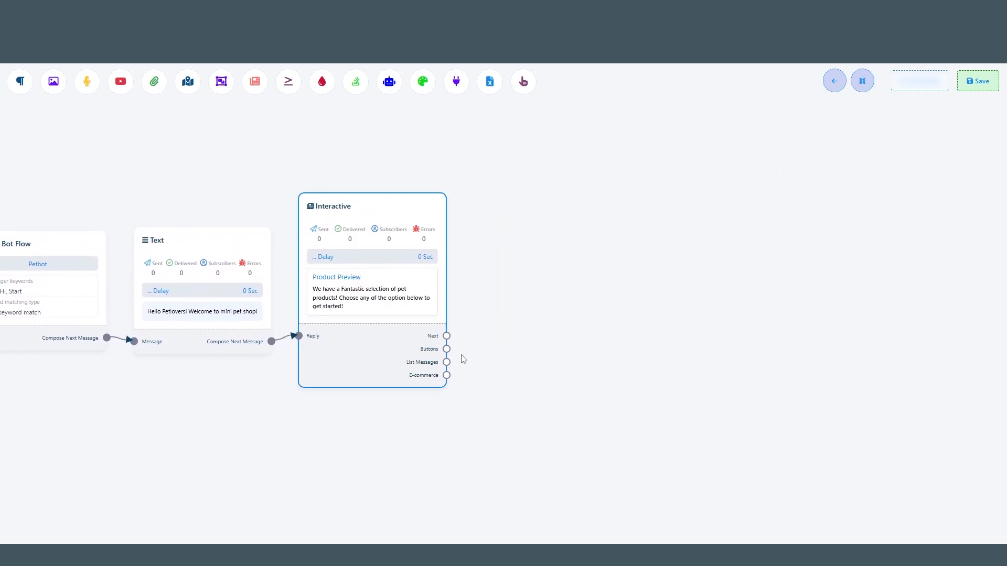
pyautogui.moveTo(446, 349); pyautogui.dragTo(498, 261)
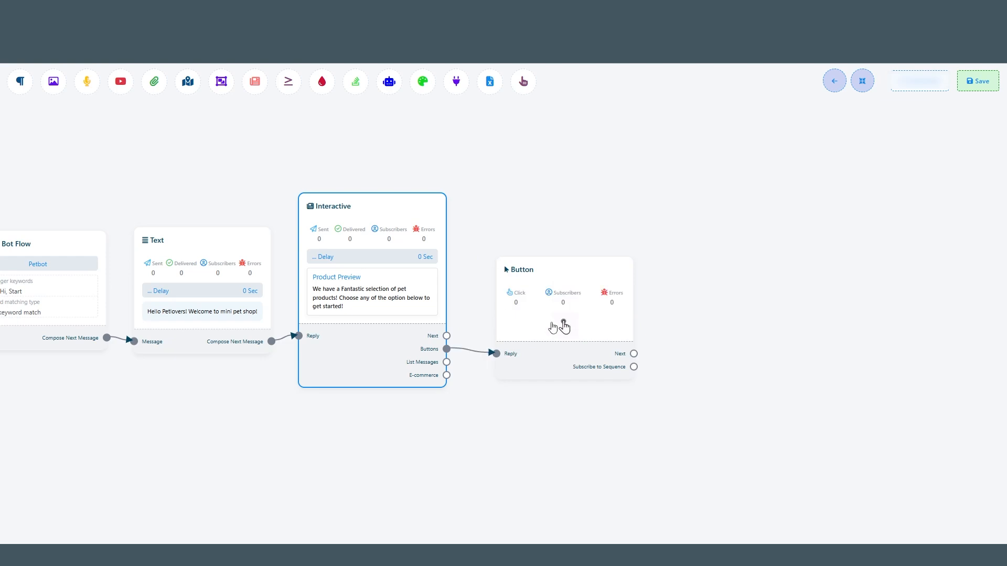
pyautogui.moveTo(447, 349); pyautogui.dragTo(543, 388)
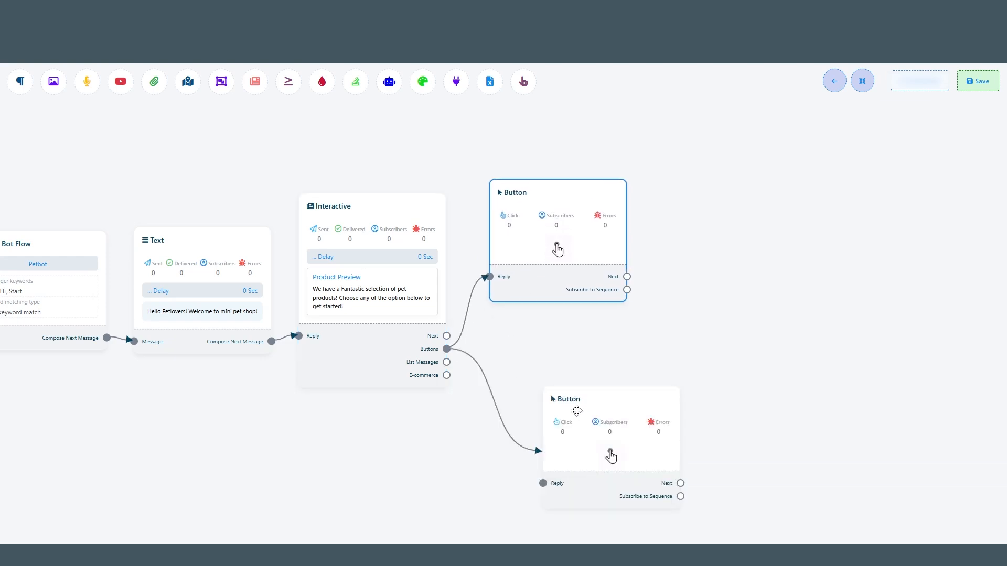
pyautogui.moveTo(583, 425); pyautogui.dragTo(532, 361)
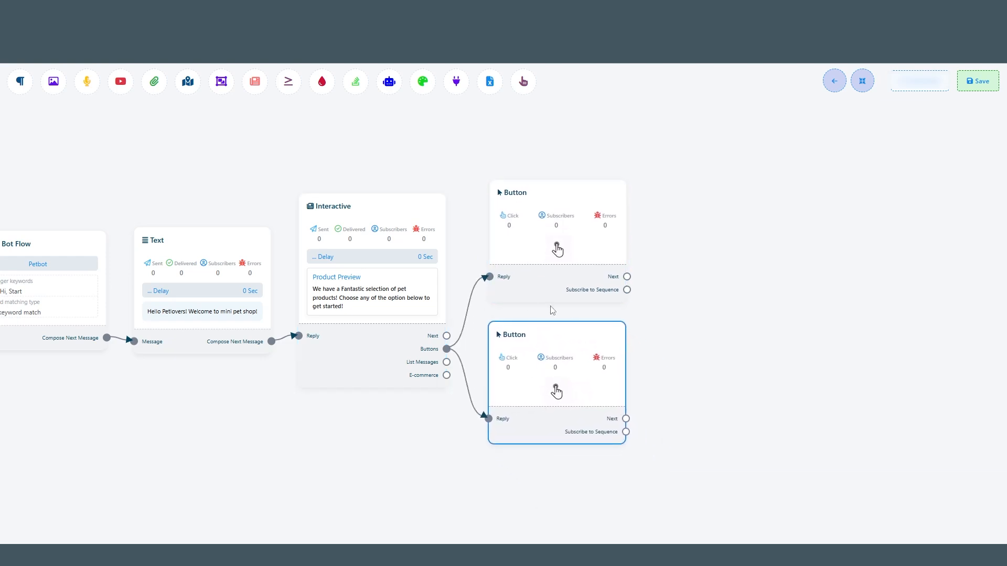
# - Name the upper Button node "See all Products!", set its action to Send Message, and save it
pyautogui.click(545, 244)
pyautogui.doubleClick(545, 245)
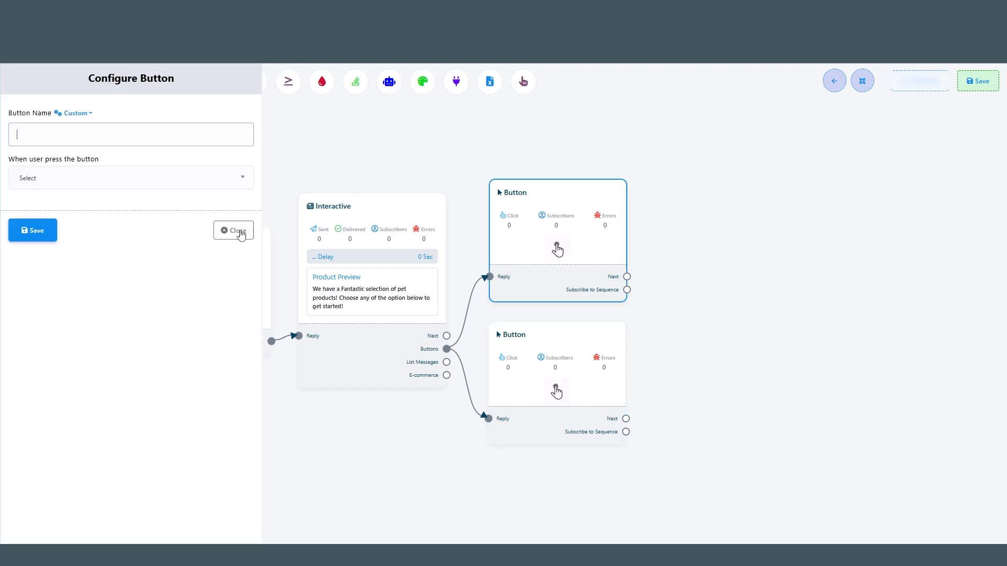
pyautogui.click(72, 137)
pyautogui.write('see all Products!')
pyautogui.click(45, 179)
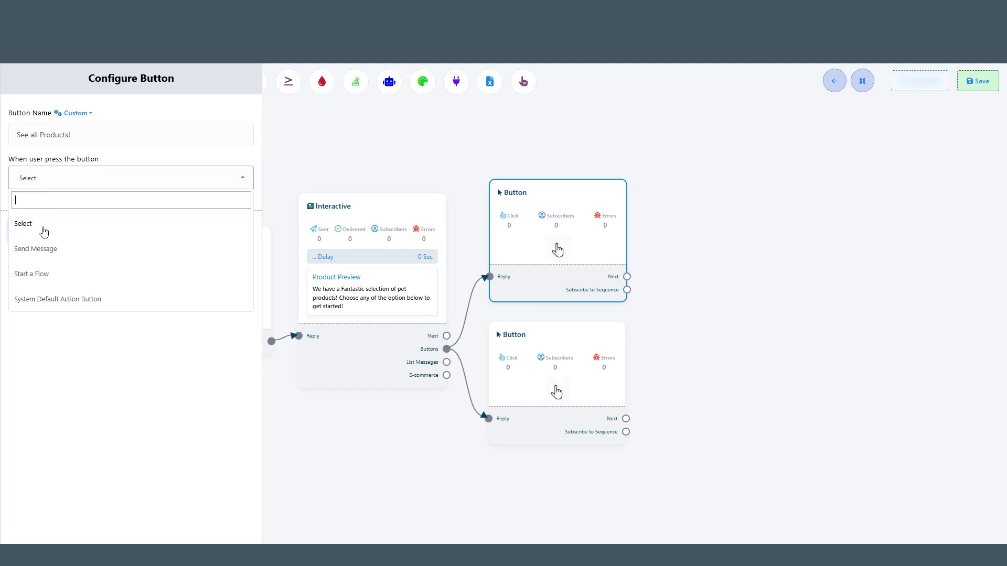
pyautogui.click(42, 250)
pyautogui.scroll(-2, 126, 346)
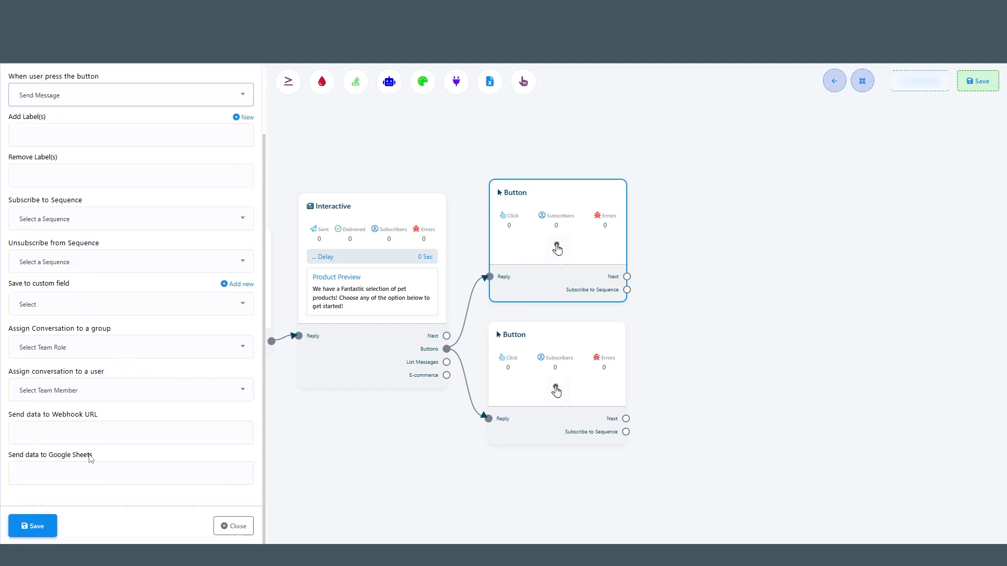
pyautogui.click(32, 526)
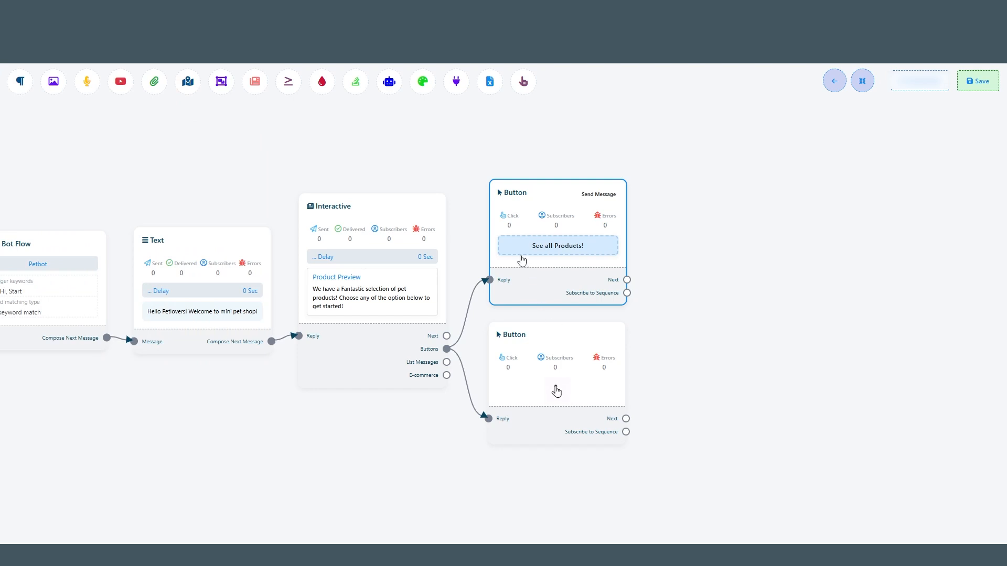
# - Name the lower Button node "Buy Now", set its action to Send Message, and save it
pyautogui.click(526, 371)
pyautogui.click(68, 134)
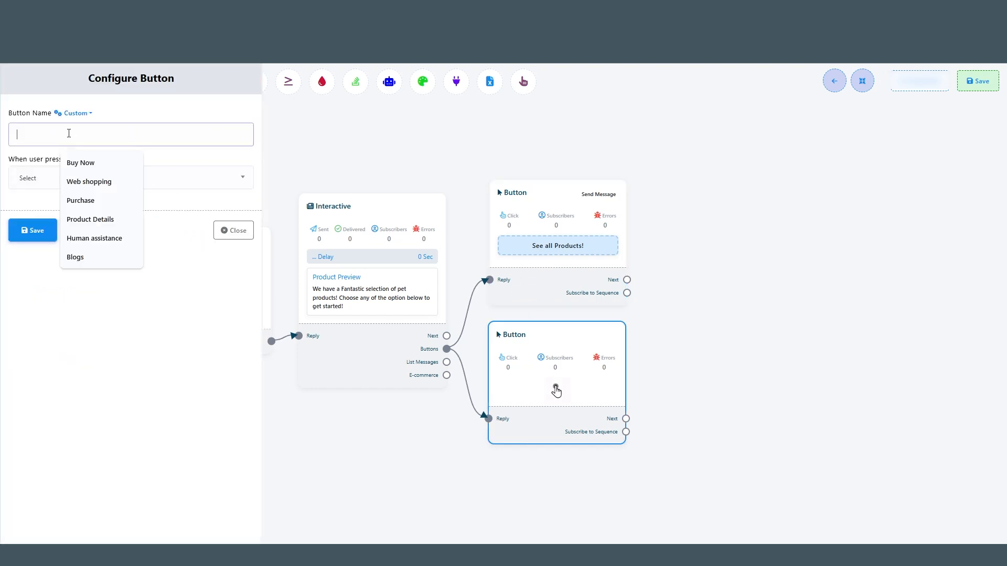
pyautogui.click(79, 162)
pyautogui.click(61, 180)
pyautogui.click(35, 249)
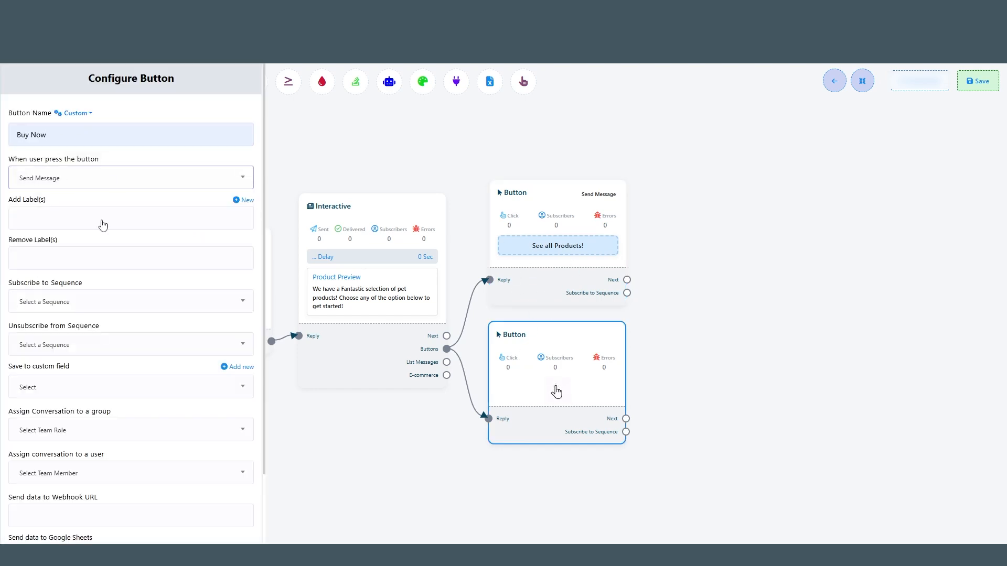
pyautogui.scroll(-5, 101, 224)
pyautogui.click(33, 526)
# - Upload the Petstore logo image as the Interactive message's media header and save the node
pyautogui.moveTo(656, 359); pyautogui.dragTo(564, 351)
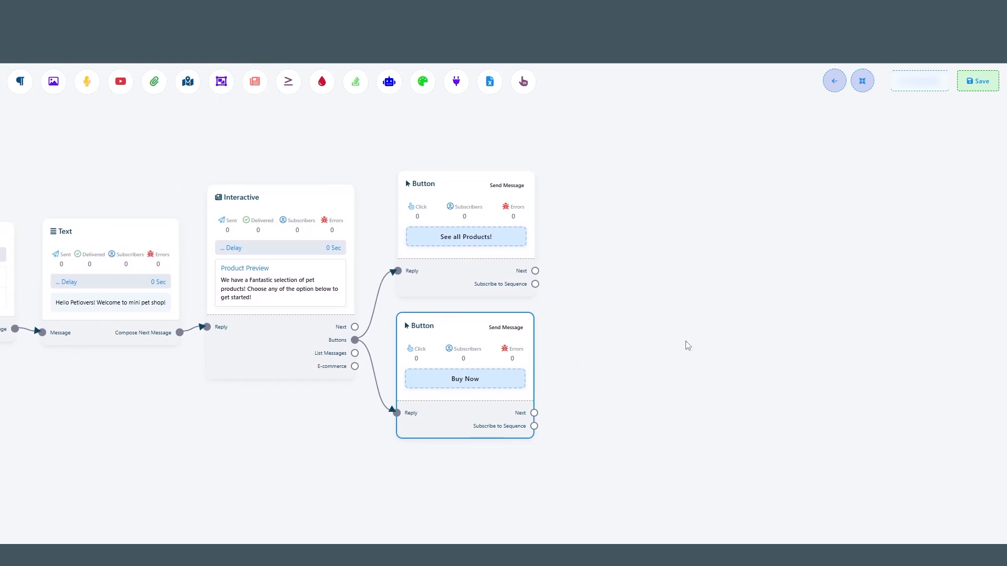
pyautogui.doubleClick(298, 279)
pyautogui.click(41, 132)
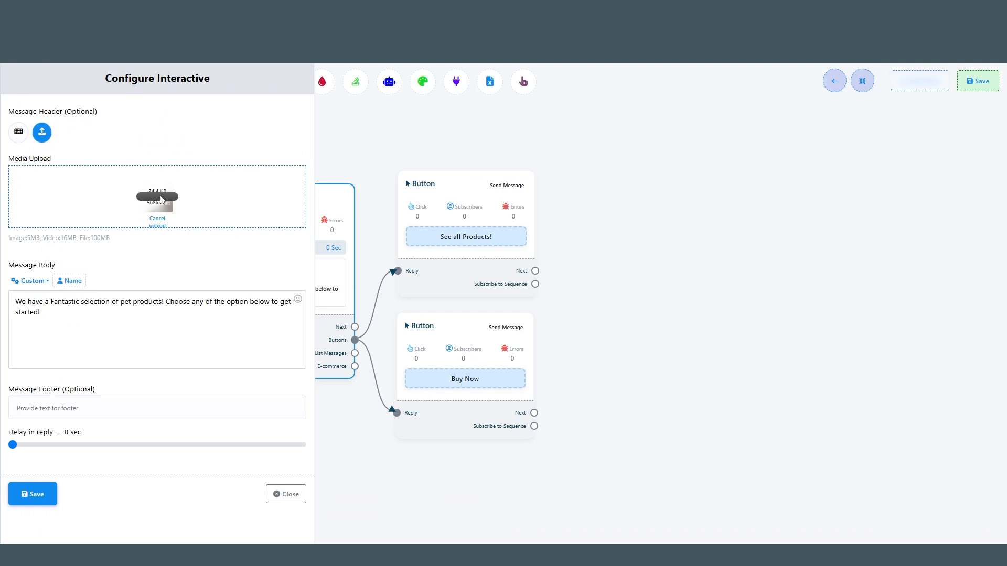
pyautogui.click(45, 503)
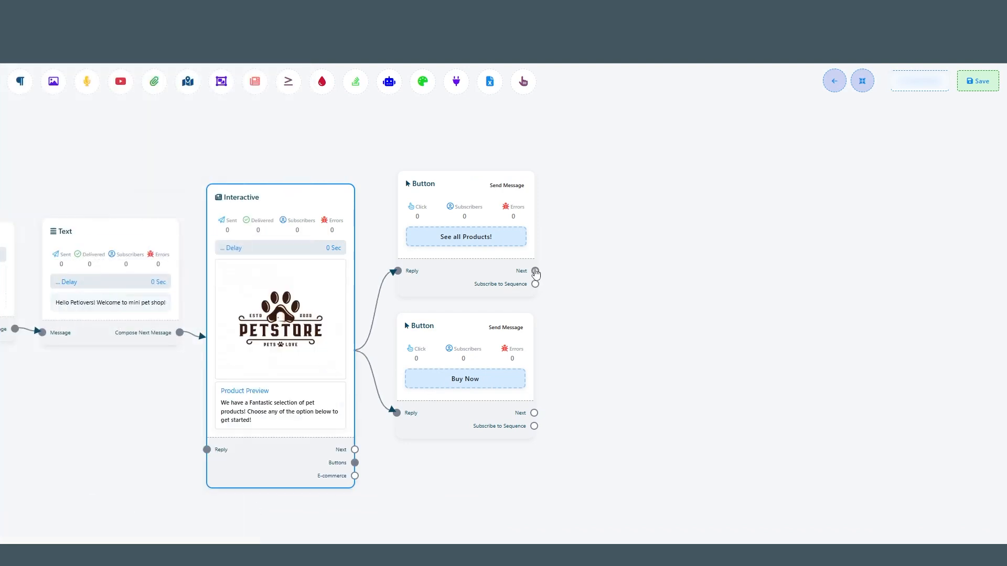
# - Attach a new Interactive node to the Next output of the "See all Products!" button and place it beside that button
pyautogui.moveTo(535, 271); pyautogui.dragTo(572, 226)
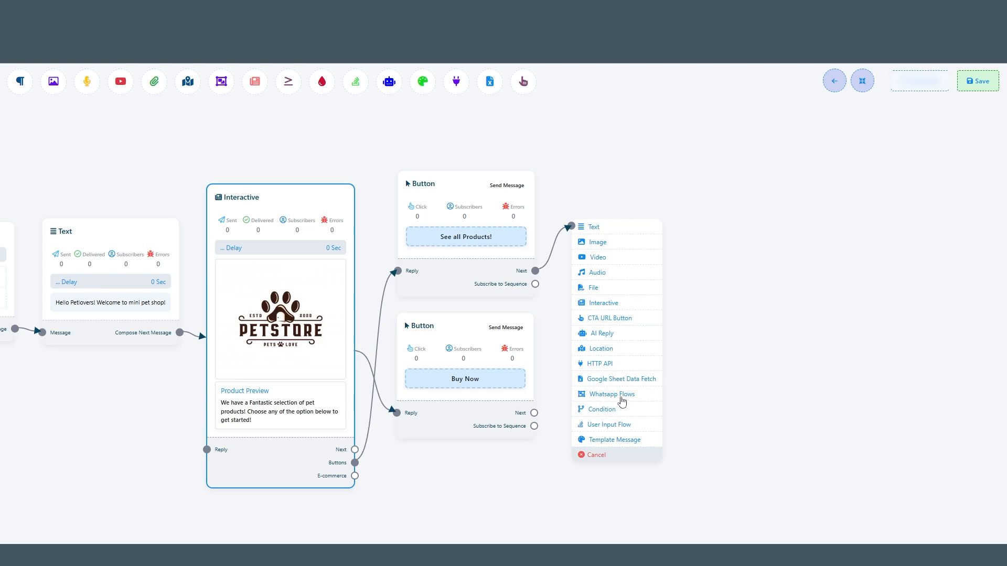
pyautogui.click(603, 306)
pyautogui.click(603, 307)
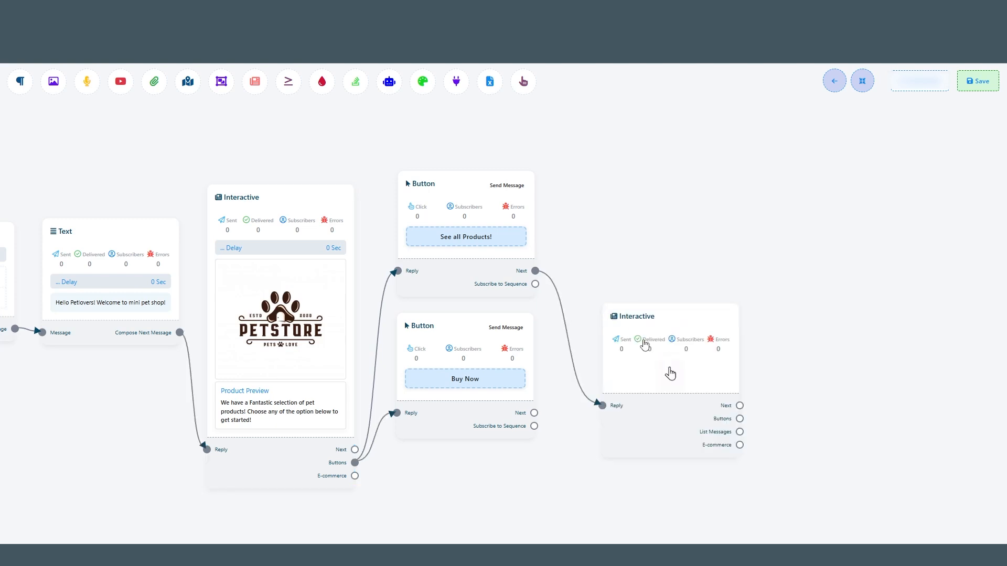
pyautogui.moveTo(668, 371); pyautogui.dragTo(637, 232)
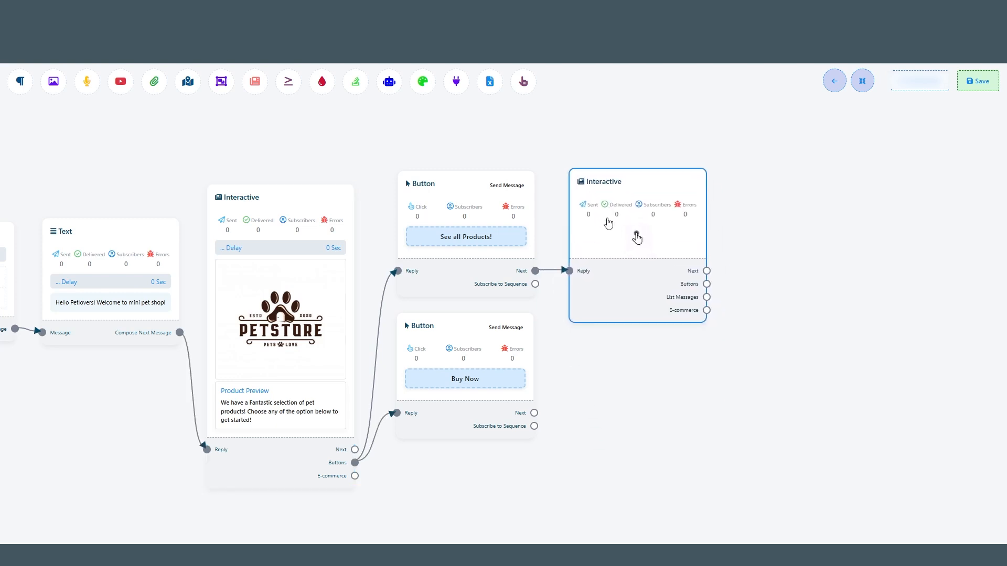
# - Set the new Interactive node's body to "Here are some of our featured pet products!" and "Choose your Preferences!" on separate lines, and save it
pyautogui.doubleClick(619, 247)
pyautogui.click(112, 248)
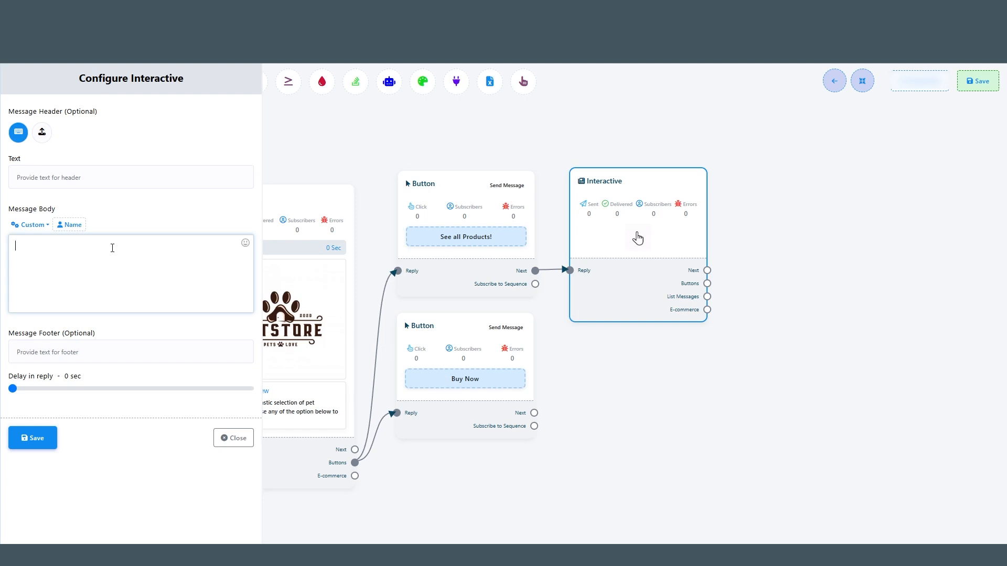
pyautogui.write('Here are some of our featured pet products!')
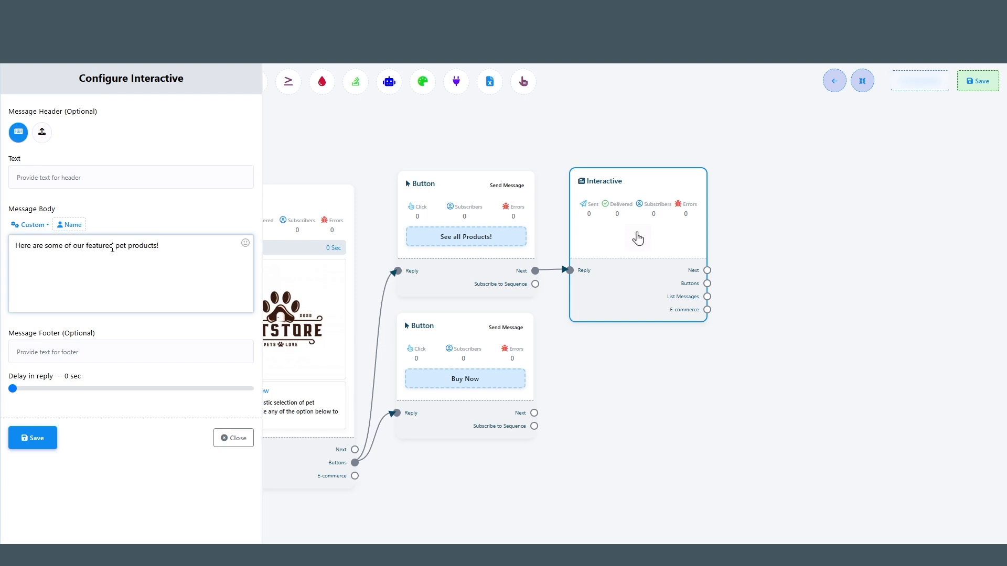
pyautogui.press('Return')
pyautogui.write('Choose your Preferences!')
pyautogui.click(33, 438)
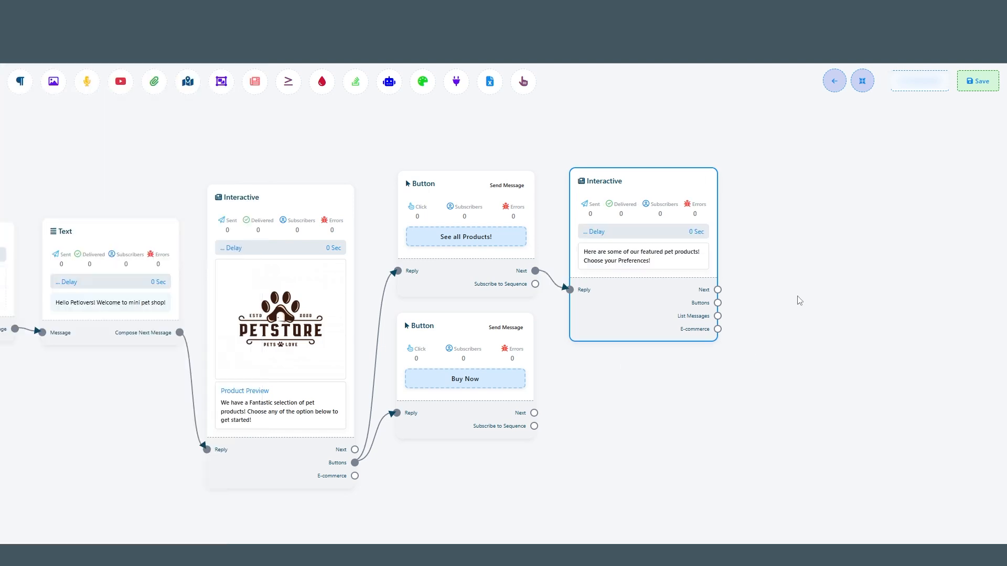
# - Realign the flow and add two Send Message buttons to the featured products message, named "Dog Collar" and "Cat Bed"
pyautogui.moveTo(797, 297); pyautogui.dragTo(699, 300)
pyautogui.click(866, 86)
pyautogui.moveTo(754, 257); pyautogui.dragTo(649, 255)
pyautogui.moveTo(561, 294); pyautogui.dragTo(559, 330)
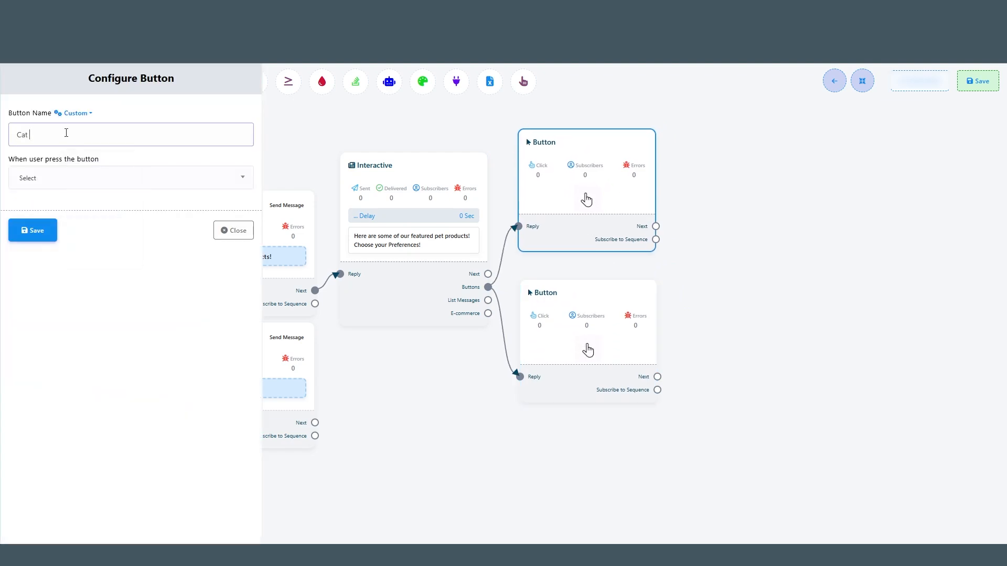
pyautogui.click(33, 227)
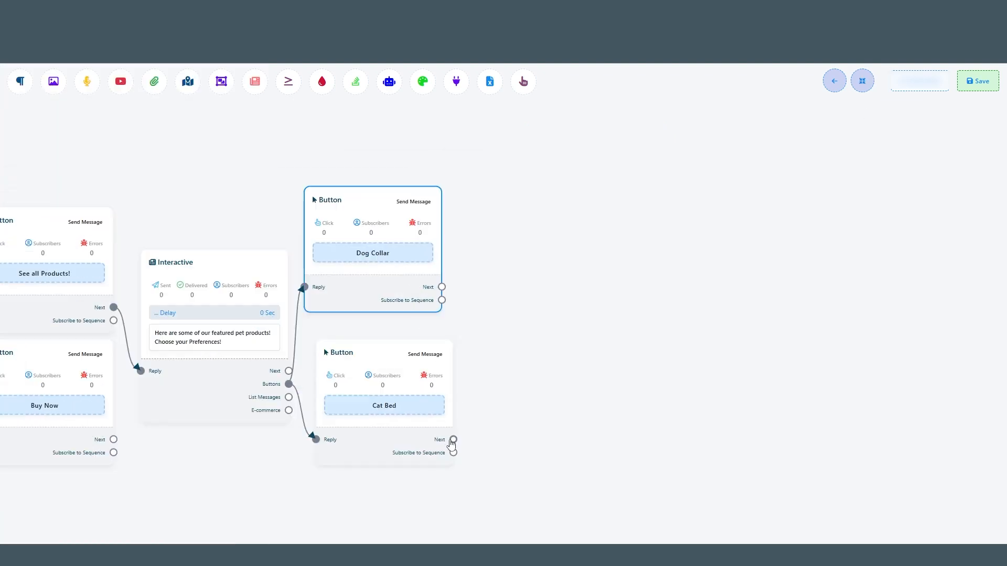
# - Attach a new Interactive node to the Next output of the "Cat Bed" button and place it beside that button
pyautogui.moveTo(418, 411); pyautogui.dragTo(460, 328)
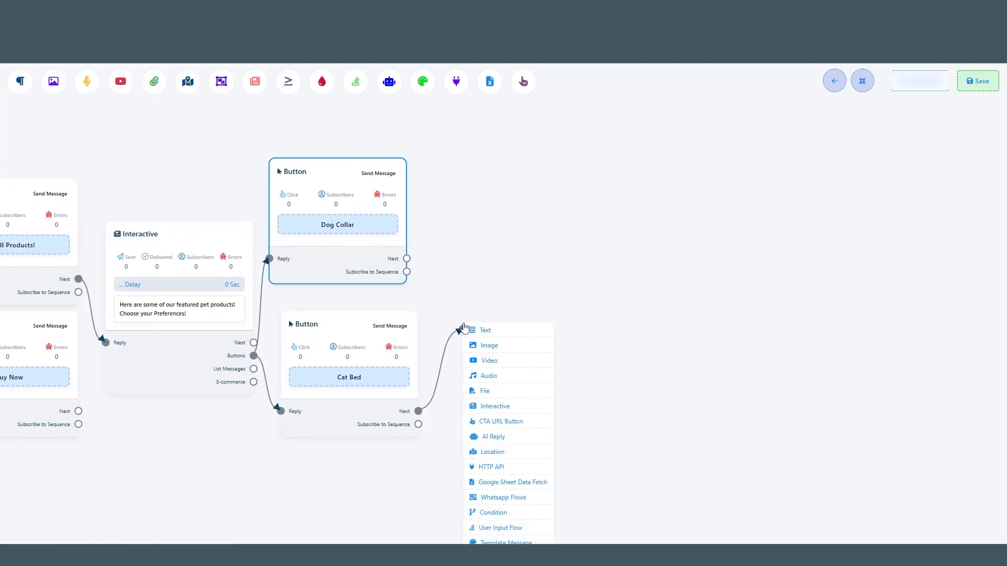
pyautogui.click(496, 405)
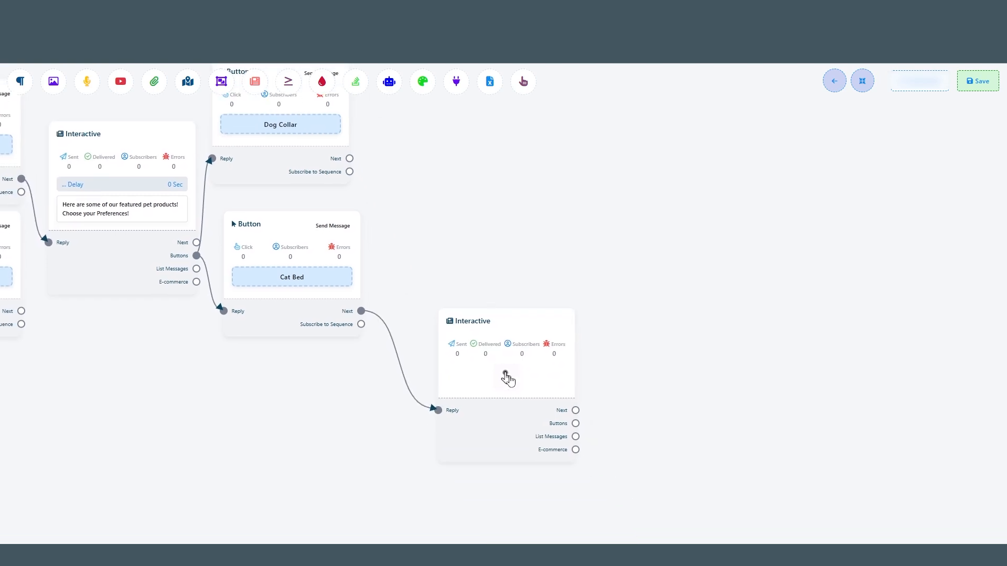
pyautogui.moveTo(508, 378); pyautogui.dragTo(461, 313)
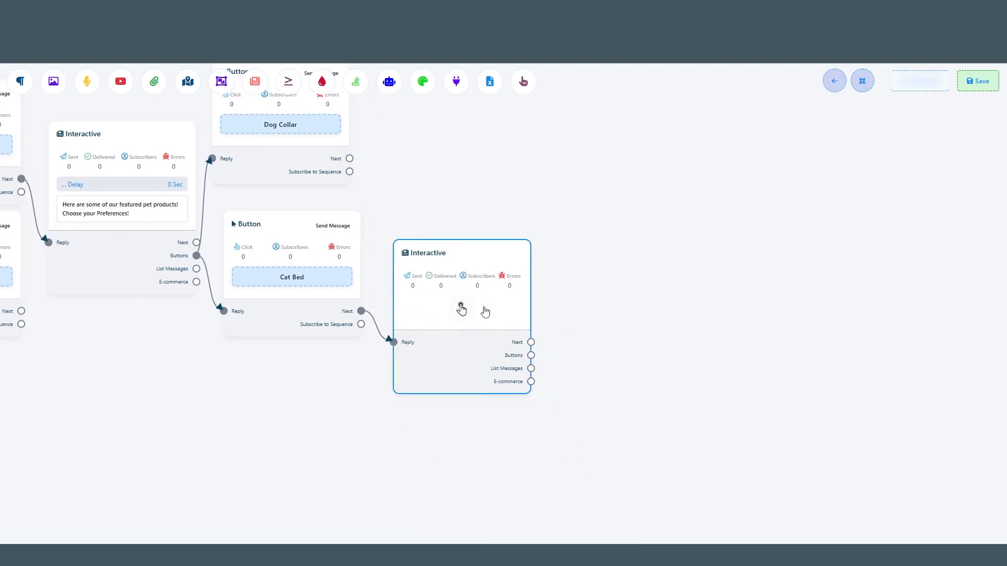
# - Set the Cat Bed Interactive node's message body to "Wonderful! What kind of Cat bed would you like to buy?" and save it
pyautogui.doubleClick(461, 310)
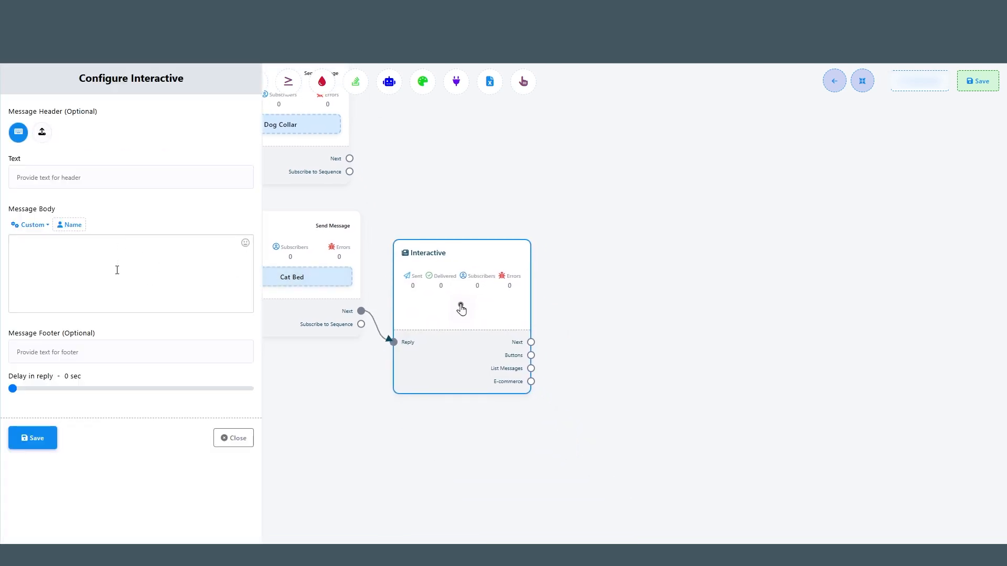
pyautogui.write('W')
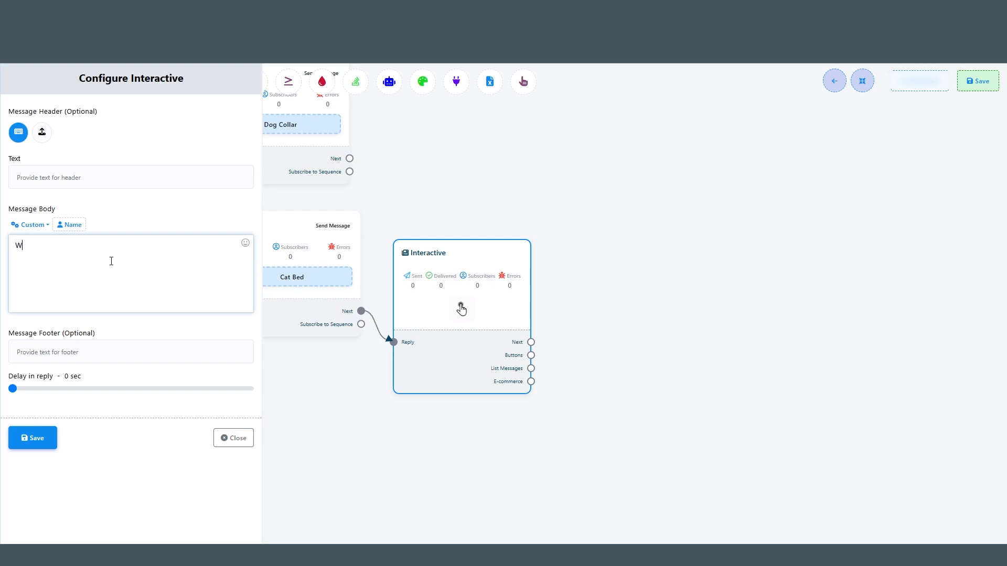
pyautogui.write('onderful! What kind of Catbe')
pyautogui.press('BackSpace')
pyautogui.press('BackSpace')
pyautogui.write('bed would you like to buy?')
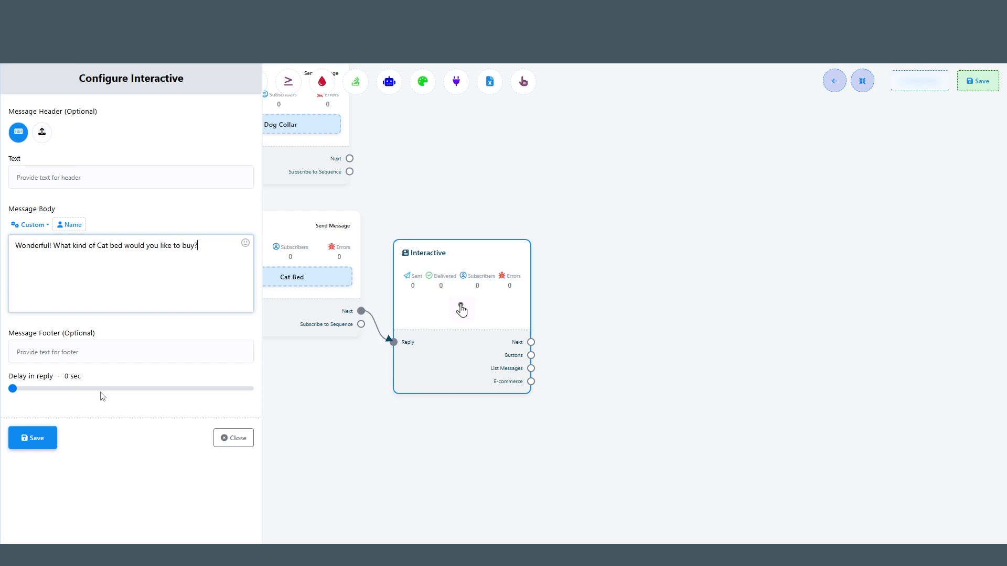
pyautogui.click(33, 438)
# - Attach two Button nodes to the Buttons output of the Cat bed question, one above the other
pyautogui.moveTo(472, 253); pyautogui.dragTo(467, 225)
pyautogui.moveTo(581, 333); pyautogui.dragTo(475, 382)
pyautogui.moveTo(501, 274); pyautogui.dragTo(522, 224)
pyautogui.moveTo(445, 342); pyautogui.dragTo(572, 218)
pyautogui.moveTo(611, 286); pyautogui.dragTo(543, 238)
# - Name the upper Button node "Cat cave", set its action to Send Message, and save it
pyautogui.doubleClick(544, 238)
pyautogui.write('Cat cave')
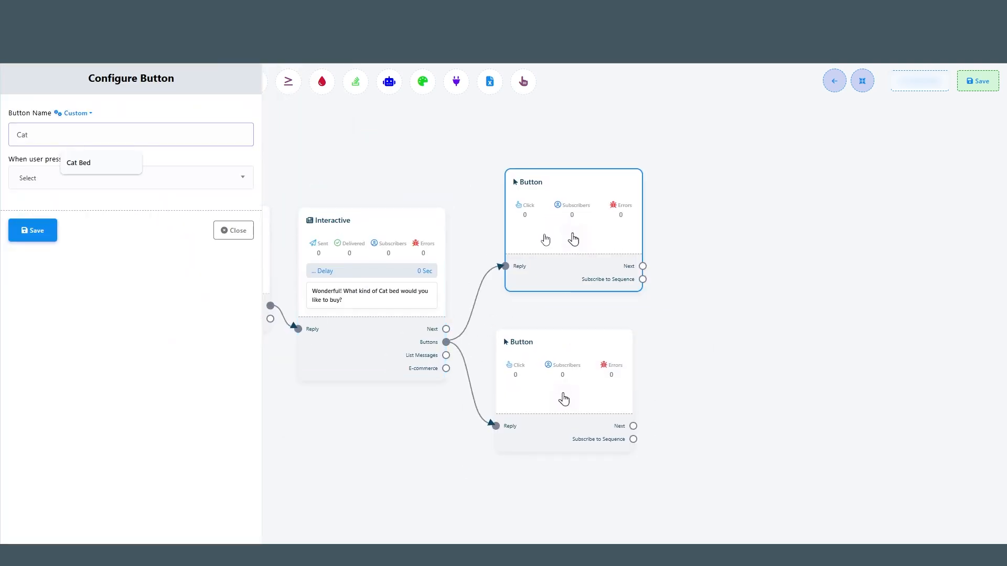
pyautogui.click(126, 175)
pyautogui.click(47, 249)
pyautogui.scroll(-3, 63, 325)
pyautogui.click(33, 526)
# - Name the lower Button node "Window Purch", set its action to Send Message, and save it
pyautogui.doubleClick(544, 391)
pyautogui.write('Window Purch')
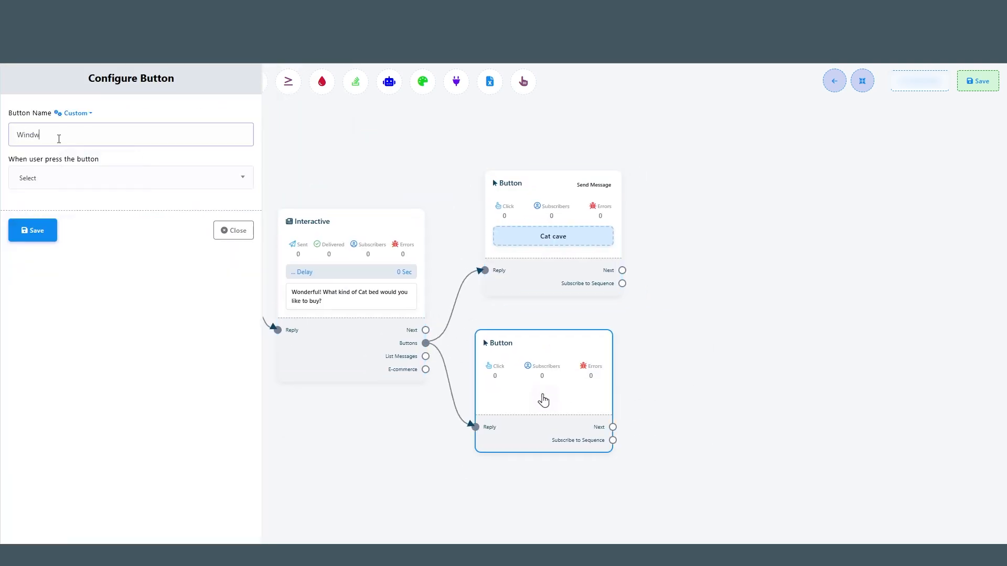
pyautogui.click(126, 177)
pyautogui.click(57, 249)
pyautogui.scroll(-5, 62, 325)
pyautogui.click(33, 526)
# - Realign the flow and arrange the "Cat cave" Button node directly above the "Window Purch" Button node
pyautogui.moveTo(456, 254); pyautogui.dragTo(448, 277)
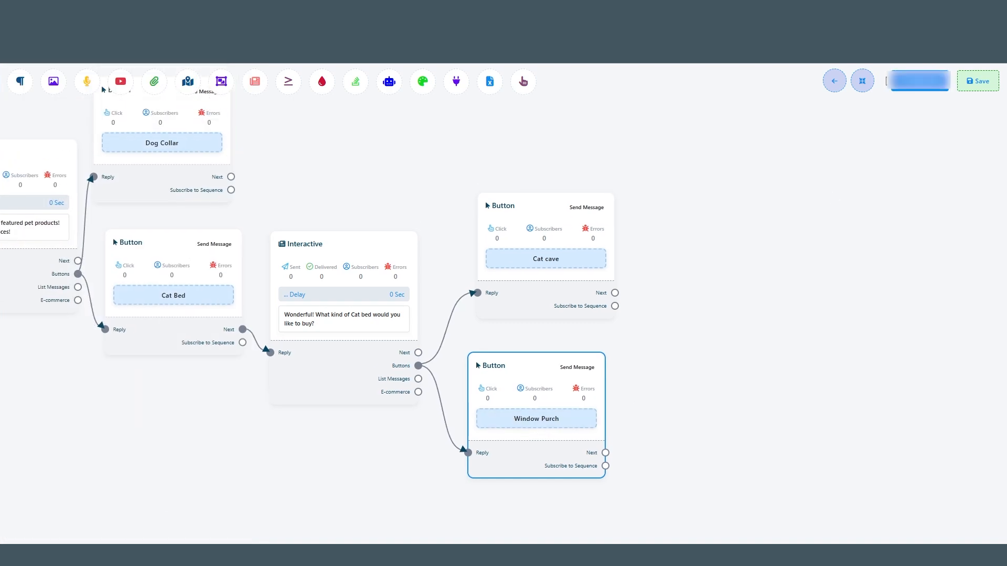
pyautogui.moveTo(226, 339); pyautogui.dragTo(226, 245)
pyautogui.moveTo(419, 461); pyautogui.dragTo(404, 328)
pyautogui.moveTo(375, 365); pyautogui.dragTo(372, 222)
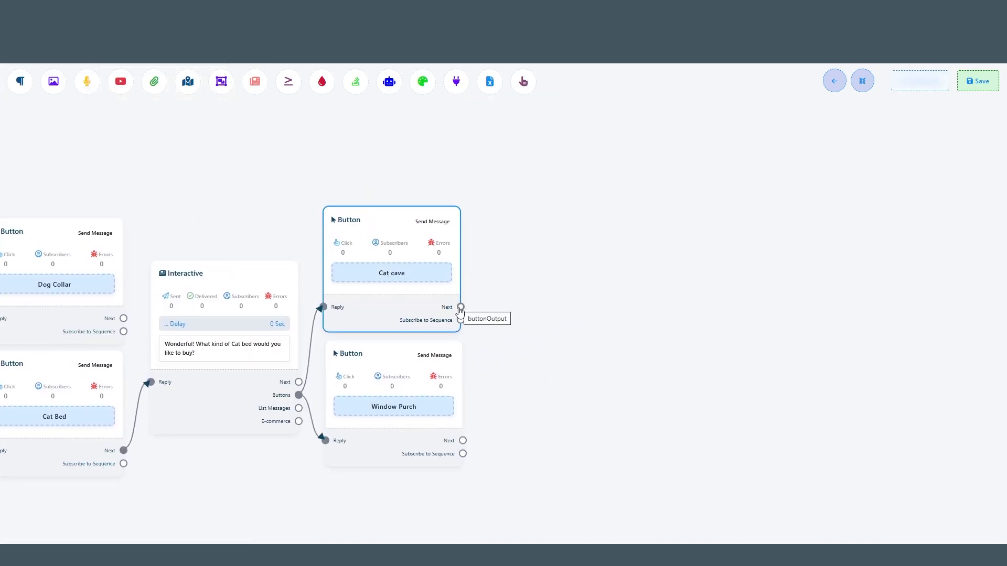
# - Attach a new Interactive node to the Next output of the "Cat cave" button and place it beside that button
pyautogui.moveTo(460, 307); pyautogui.dragTo(514, 259)
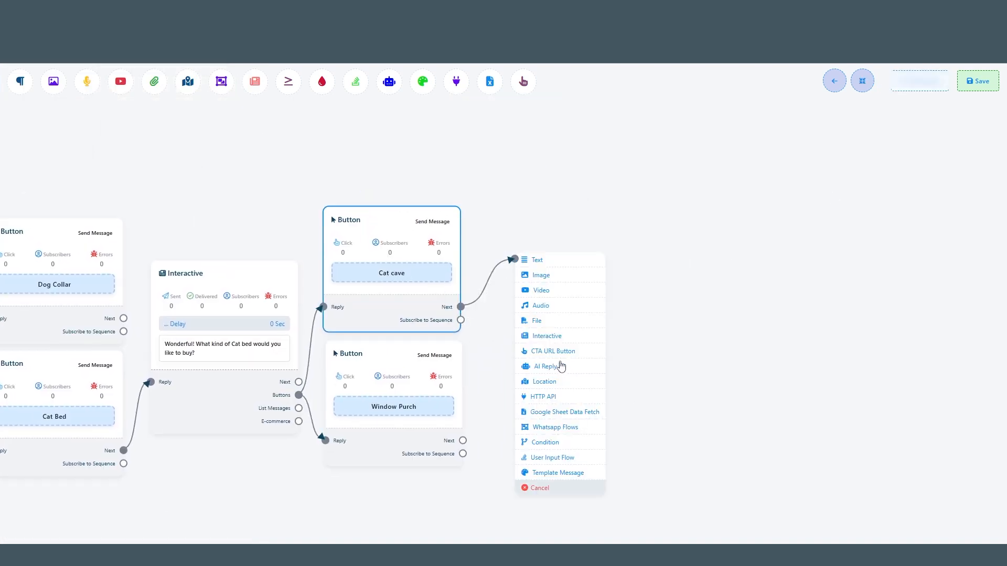
pyautogui.click(547, 336)
pyautogui.moveTo(618, 377); pyautogui.dragTo(561, 288)
# - Set the Cat cave Interactive node's message body to "Great Choice! What size would you like to order?" and save it
pyautogui.doubleClick(562, 289)
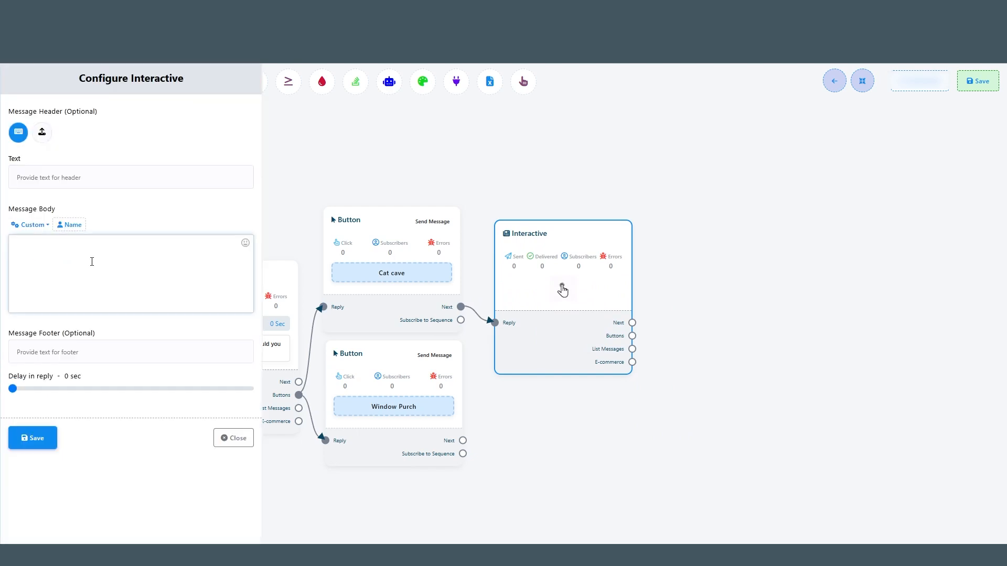
pyautogui.click(91, 262)
pyautogui.write('Great Choice! What size would you like to order?')
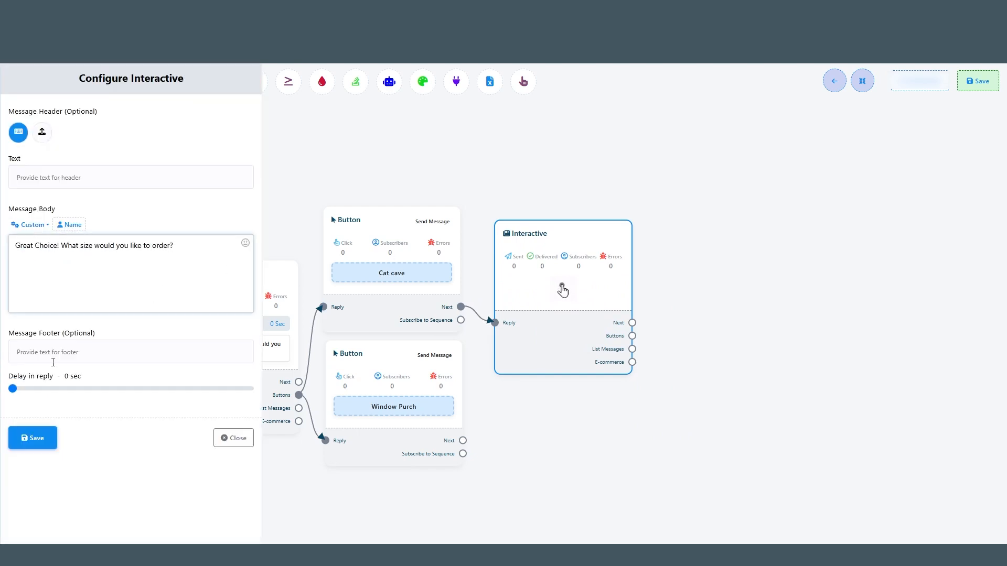
pyautogui.click(32, 438)
# - Attach two Button nodes to the Buttons output of the size question, one above the other
pyautogui.moveTo(619, 451); pyautogui.dragTo(536, 467)
pyautogui.moveTo(559, 372); pyautogui.dragTo(600, 373)
pyautogui.moveTo(559, 372); pyautogui.dragTo(582, 407)
pyautogui.moveTo(623, 481); pyautogui.dragTo(622, 283)
pyautogui.moveTo(637, 399); pyautogui.dragTo(629, 373)
# - Name the upper size Button node "Medium", set its action to Send Message, and save it
pyautogui.doubleClick(624, 277)
pyautogui.write('Medium')
pyautogui.click(63, 179)
pyautogui.click(61, 239)
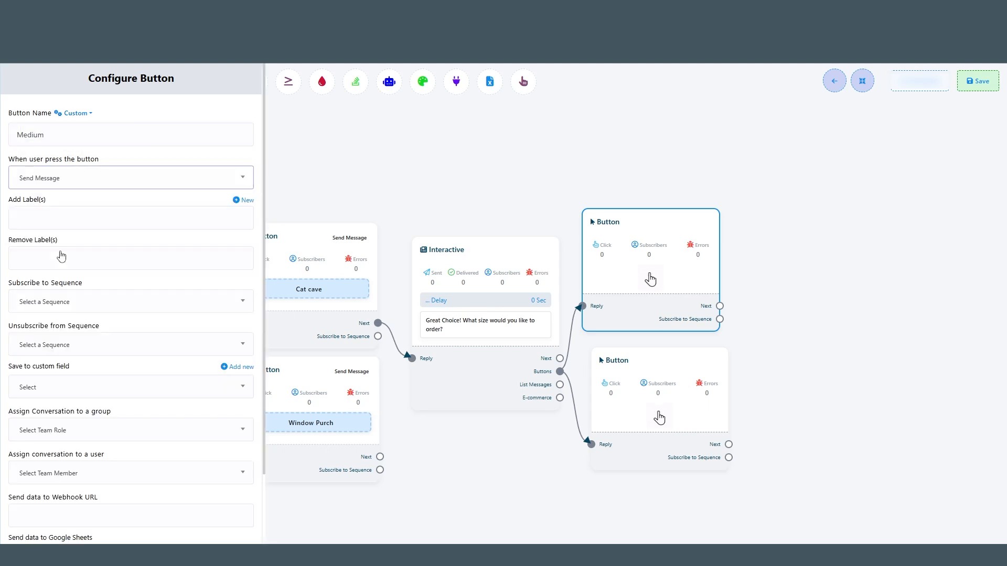
pyautogui.scroll(-10, 61, 294)
pyautogui.click(34, 524)
# - Name the lower size Button node "Large", set its action to Send Message, and save it
pyautogui.moveTo(687, 415); pyautogui.dragTo(694, 418)
pyautogui.doubleClick(694, 418)
pyautogui.write('Large')
# - Realign the flow, attach a User Input Flow node to the "Medium" button's Next output, and place it beside that button
pyautogui.moveTo(808, 393); pyautogui.dragTo(709, 400)
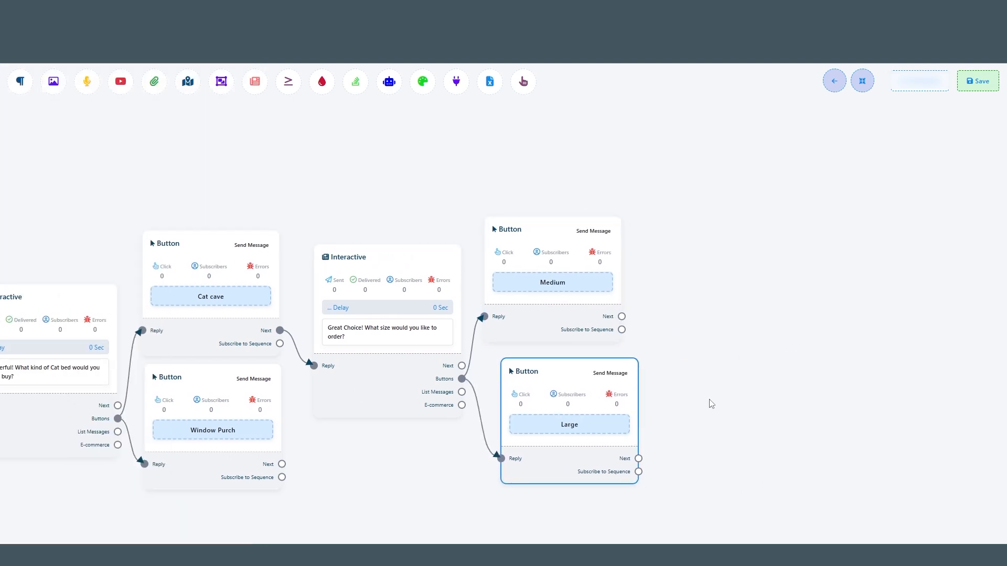
pyautogui.click(862, 81)
pyautogui.moveTo(714, 341); pyautogui.dragTo(691, 330)
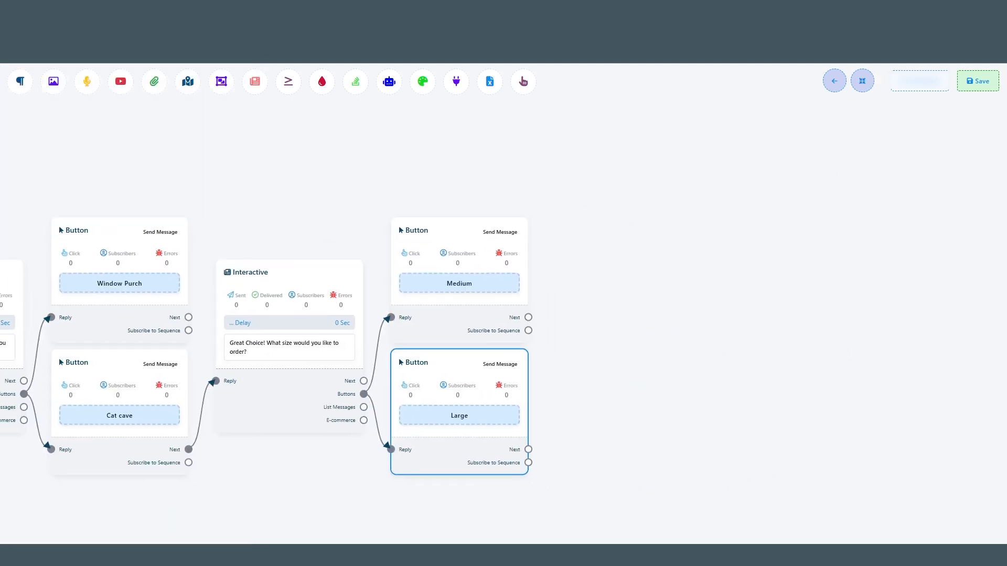
pyautogui.moveTo(596, 325); pyautogui.dragTo(517, 314)
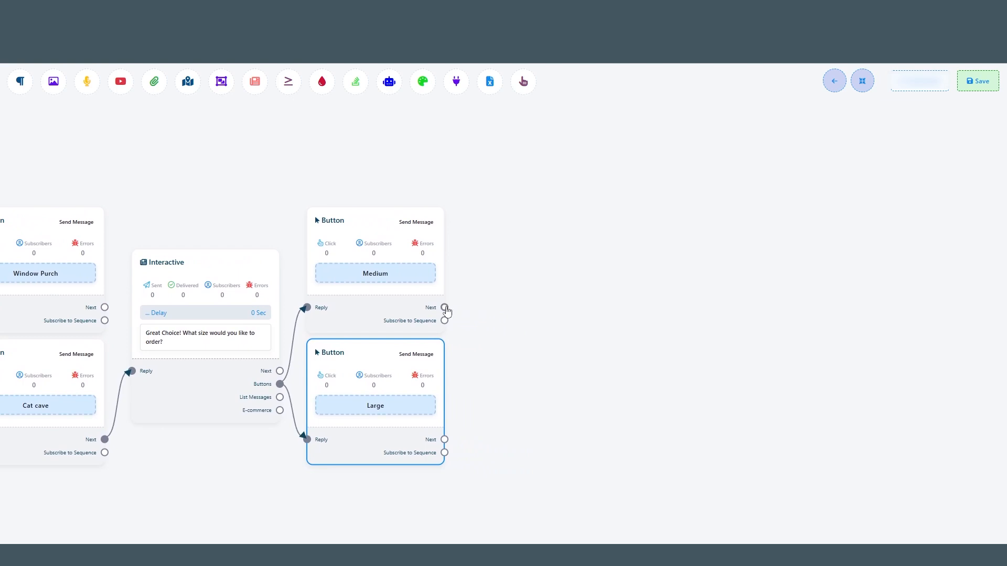
pyautogui.moveTo(445, 307); pyautogui.dragTo(502, 269)
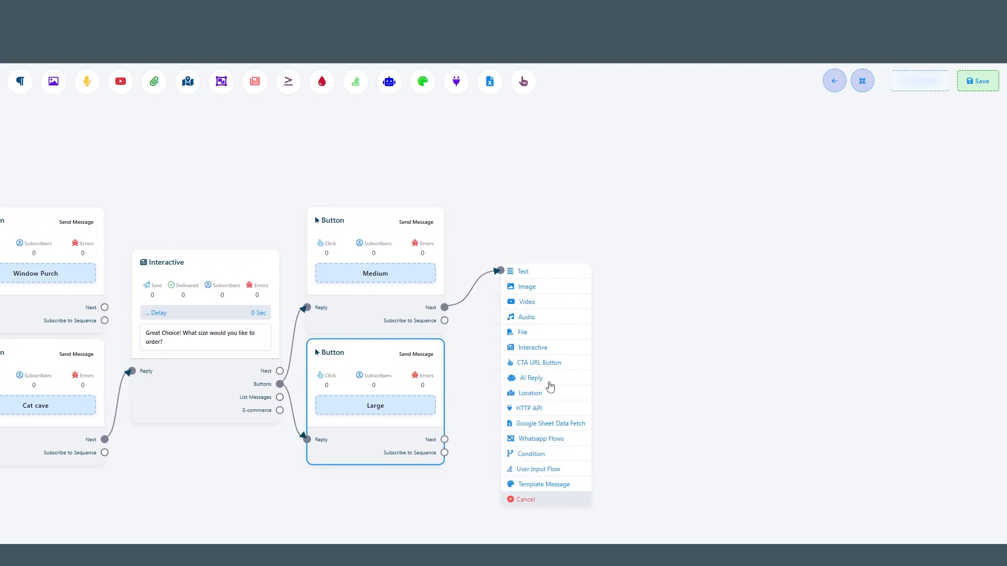
pyautogui.click(546, 472)
pyautogui.moveTo(607, 535); pyautogui.dragTo(572, 311)
pyautogui.moveTo(537, 252); pyautogui.dragTo(518, 217)
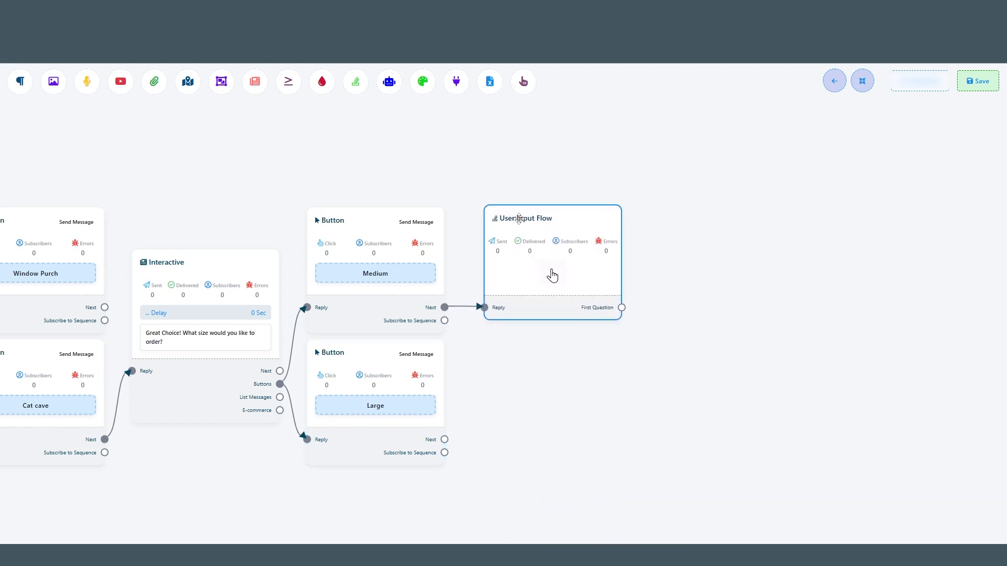
# - Add a new input flow with the campaign name "Order Collection" in the User Input Flow node and save it
pyautogui.doubleClick(546, 276)
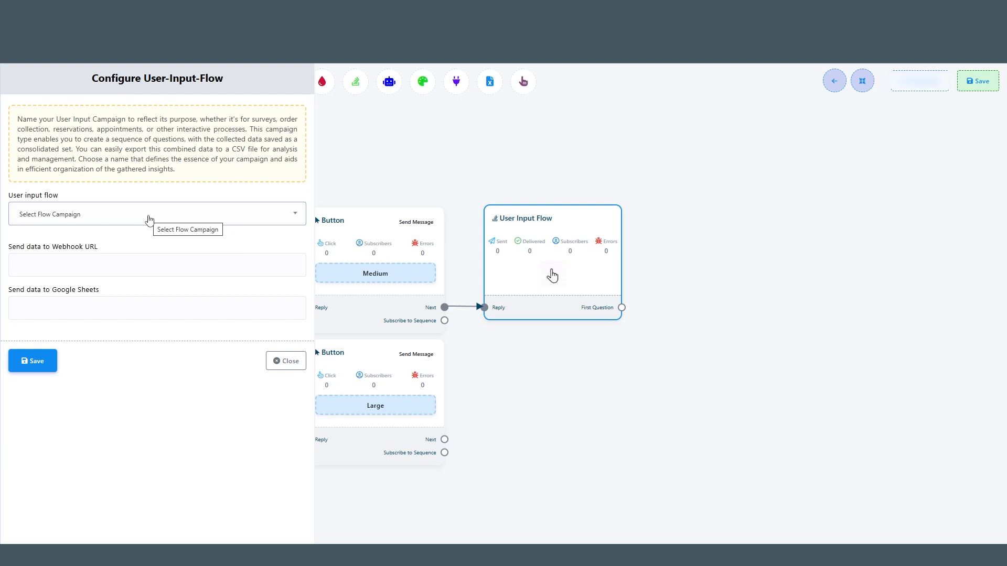
pyautogui.click(149, 220)
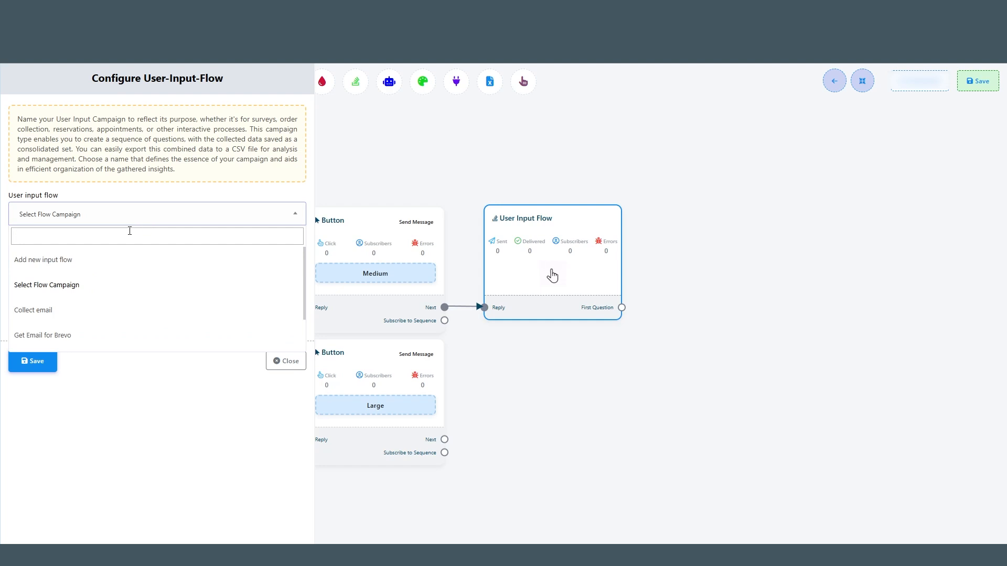
pyautogui.click(94, 264)
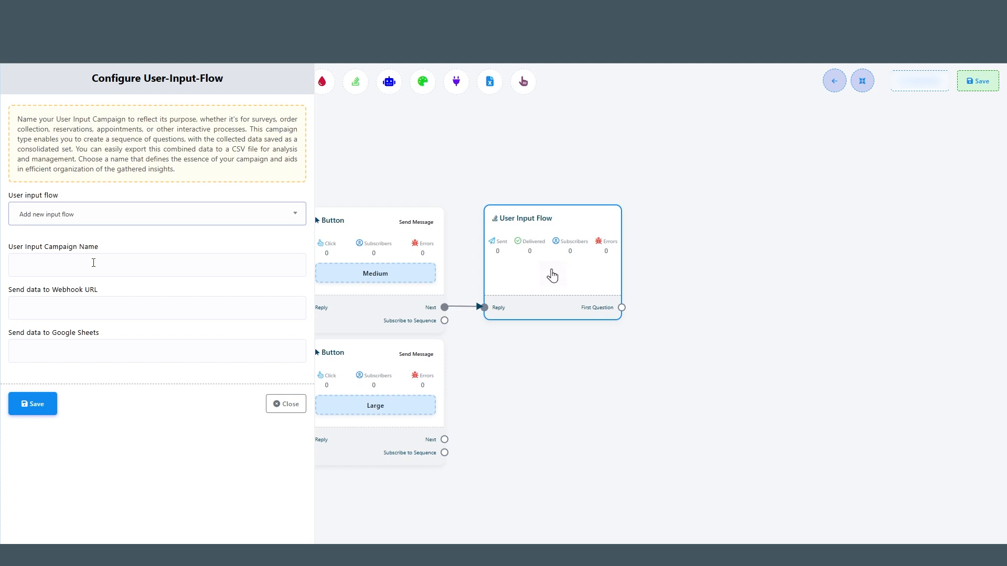
pyautogui.click(94, 263)
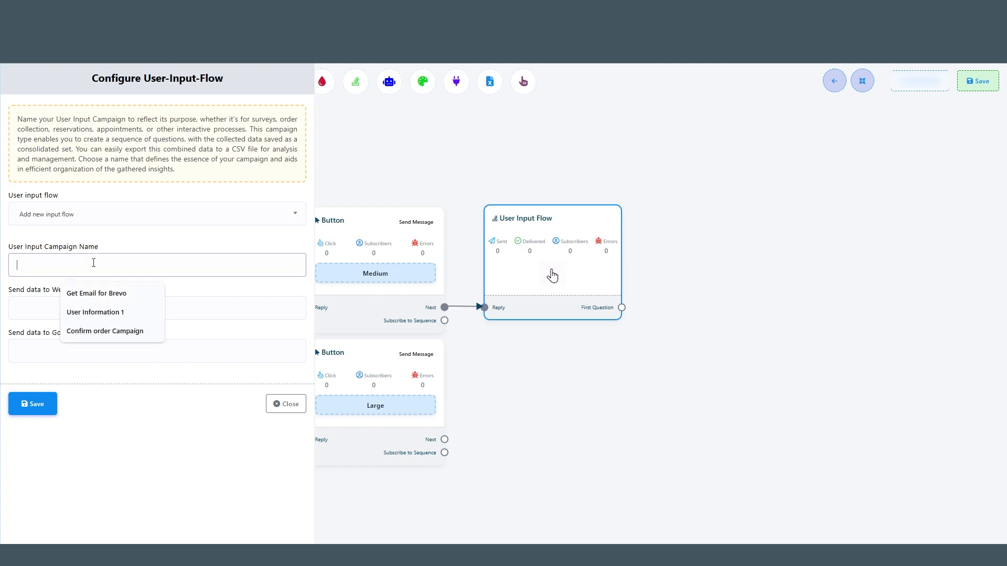
pyautogui.write('Or')
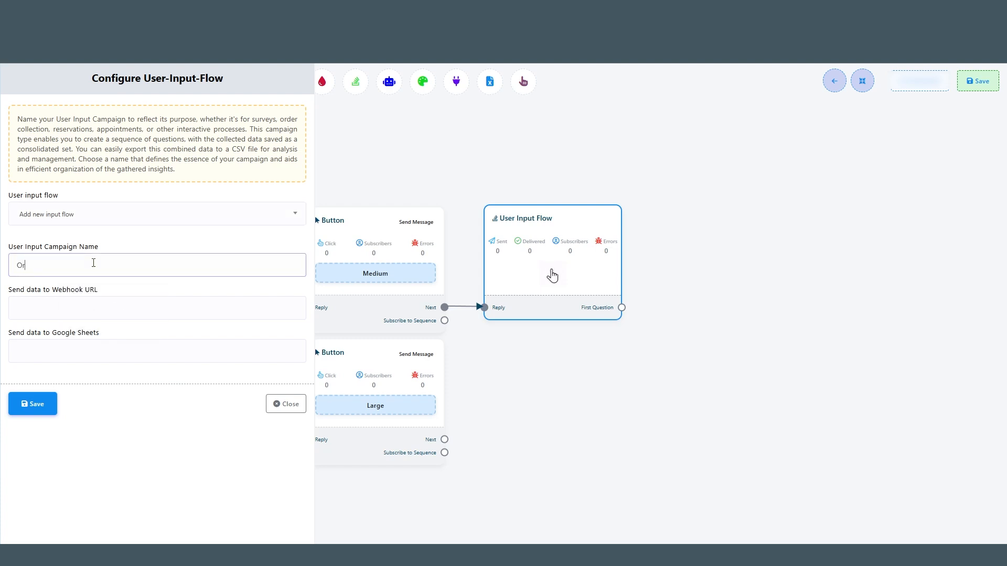
pyautogui.write('der Collection')
pyautogui.click(32, 403)
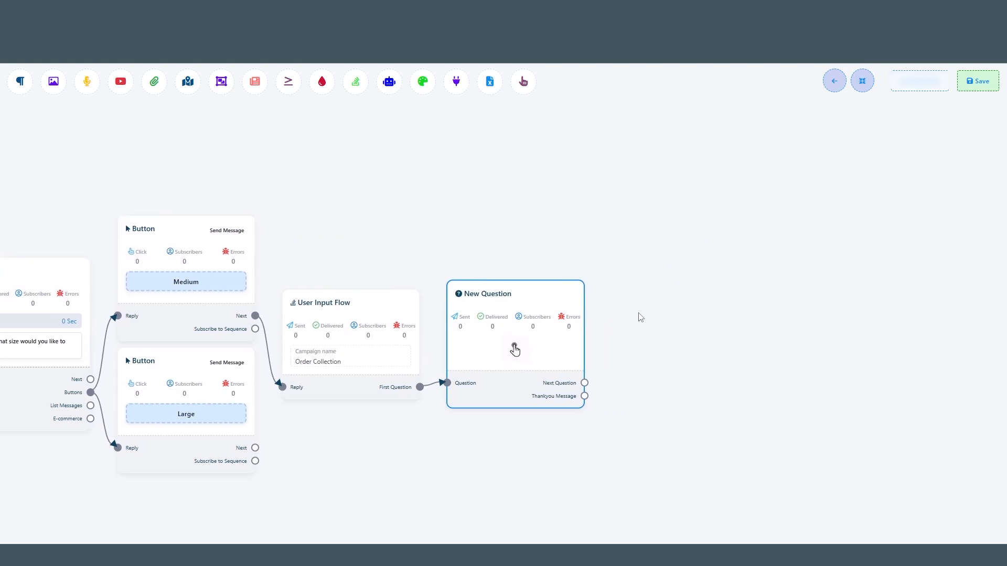
# - Set the new question to free keyboard input asking "Nice! lets get the process started! to personalize your order, may we know your pets name?"
pyautogui.doubleClick(528, 362)
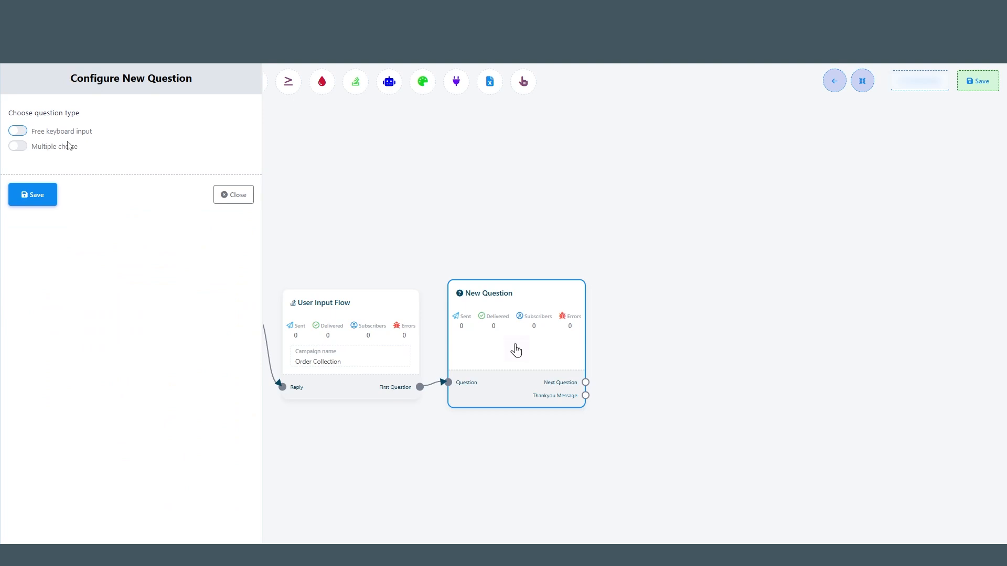
pyautogui.click(25, 131)
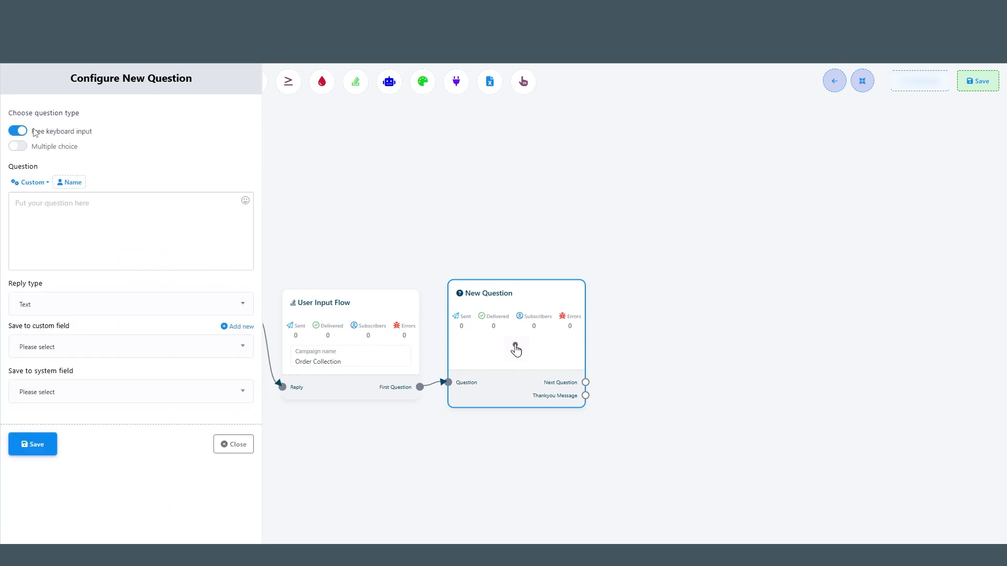
pyautogui.click(101, 209)
pyautogui.write('Nice! ')
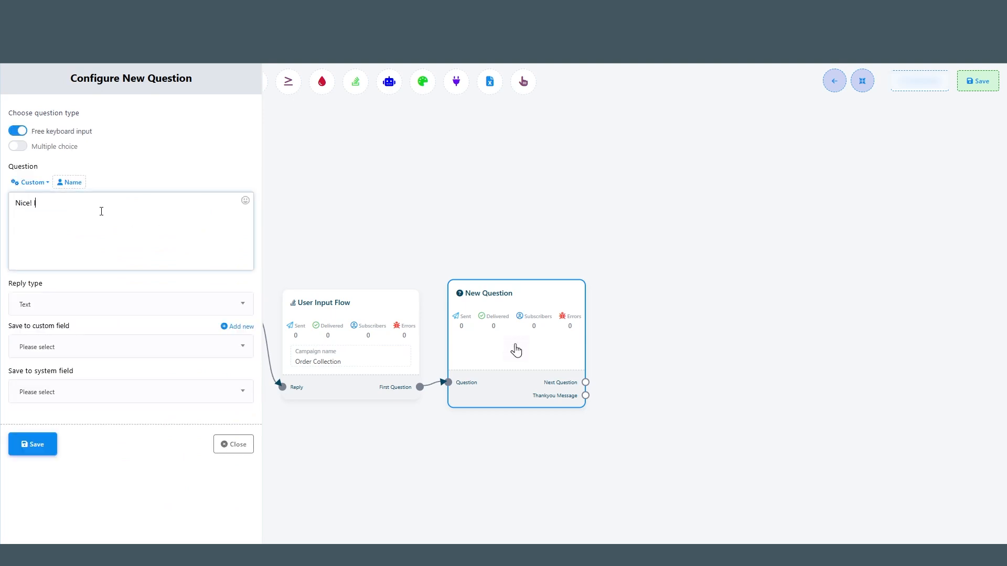
pyautogui.write('lets get the process started! to er')
pyautogui.press('BackSpace')
pyautogui.press('BackSpace')
pyautogui.write('personalize your order, may we know')
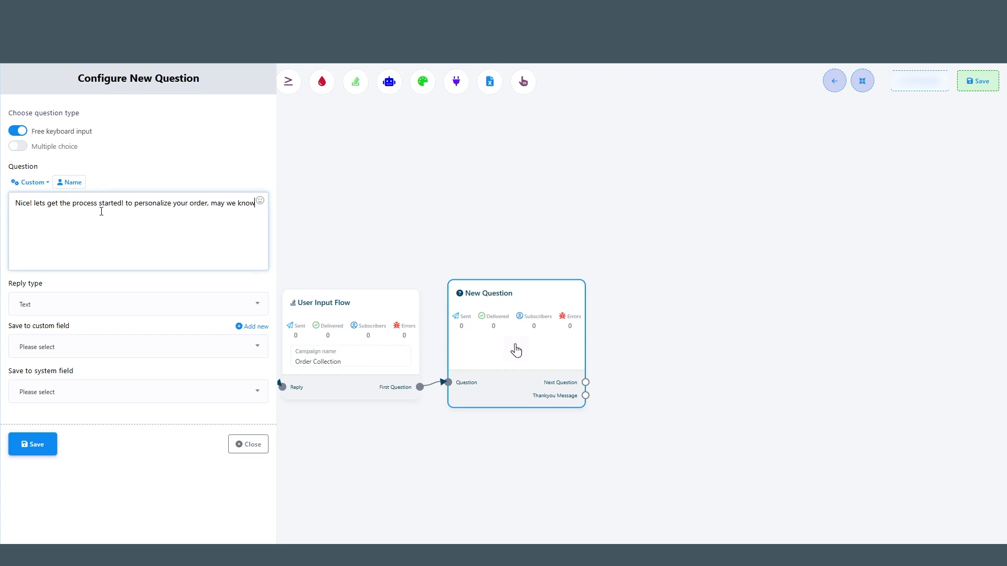
pyautogui.write(' your pets name?')
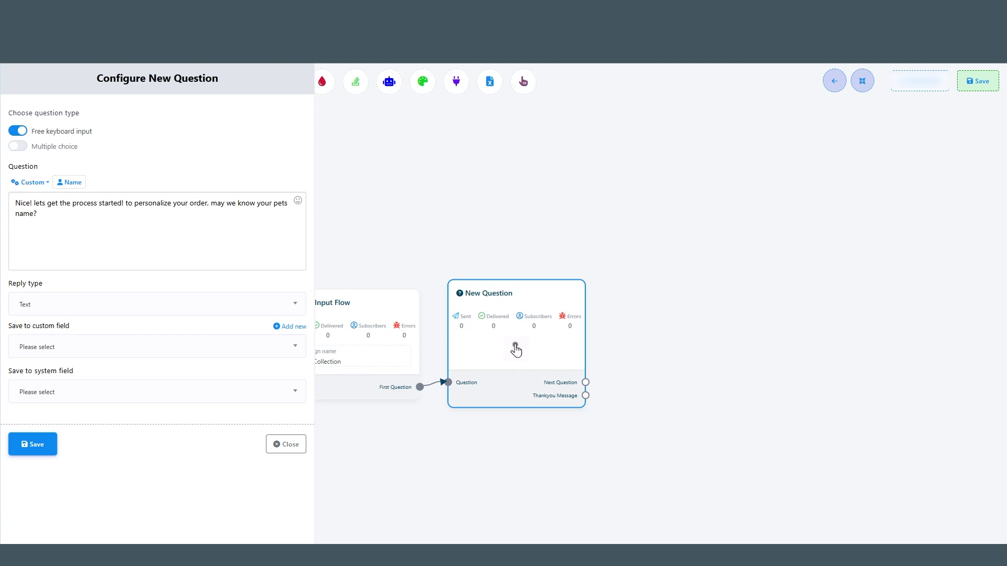
# - Choose Text as the question's reply type and add a new custom field named "Pet Name"
pyautogui.click(77, 306)
pyautogui.click(24, 349)
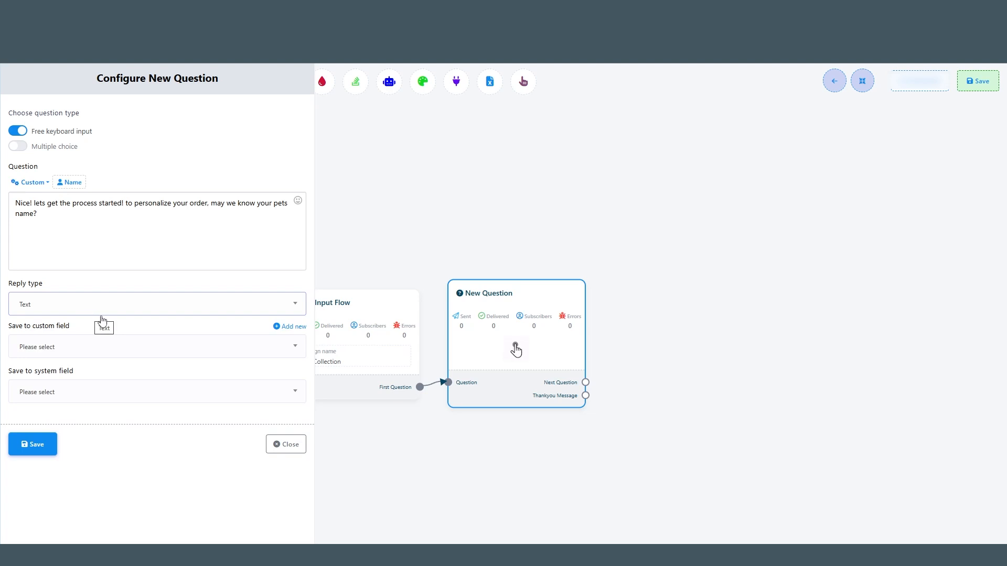
pyautogui.click(290, 327)
pyautogui.click(75, 387)
pyautogui.write('Pet Name')
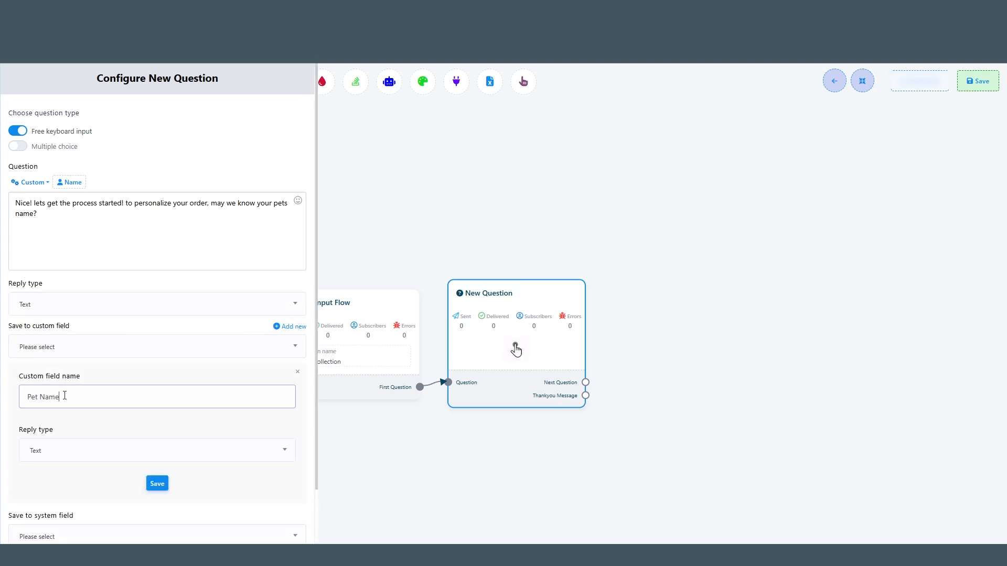
pyautogui.click(157, 483)
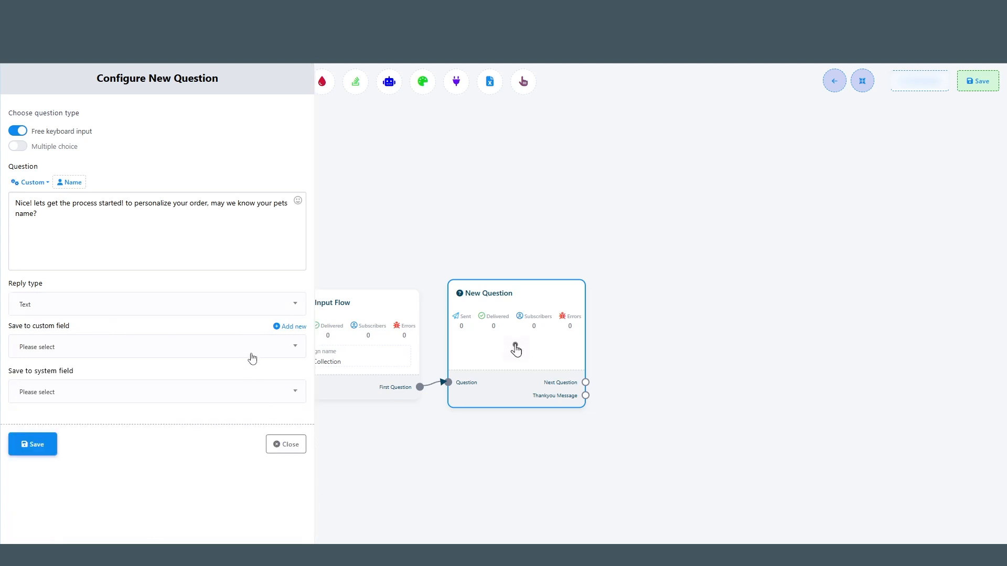
# - Store the answer in the "Pet Name" custom field and save the question
pyautogui.click(63, 347)
pyautogui.click(48, 392)
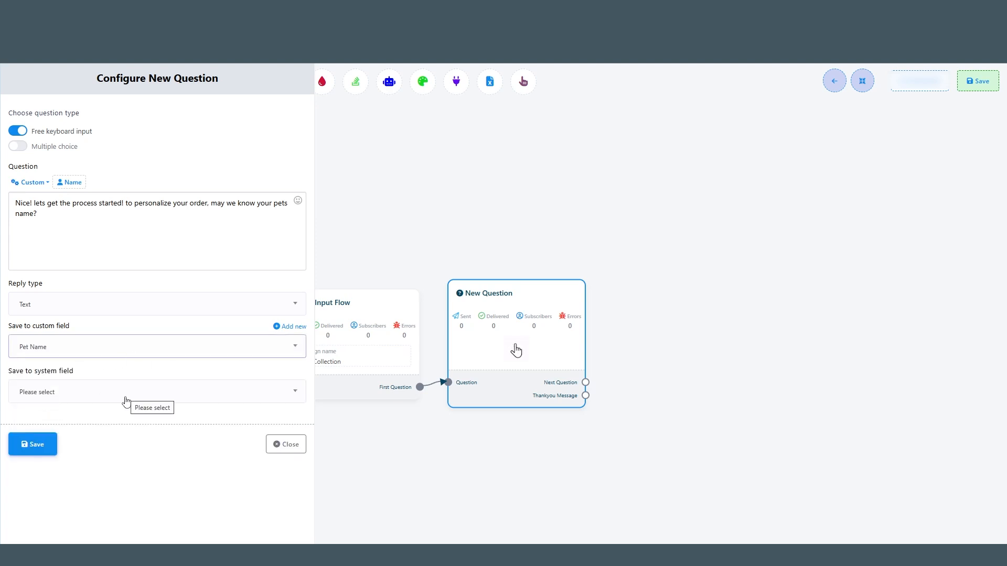
pyautogui.click(42, 446)
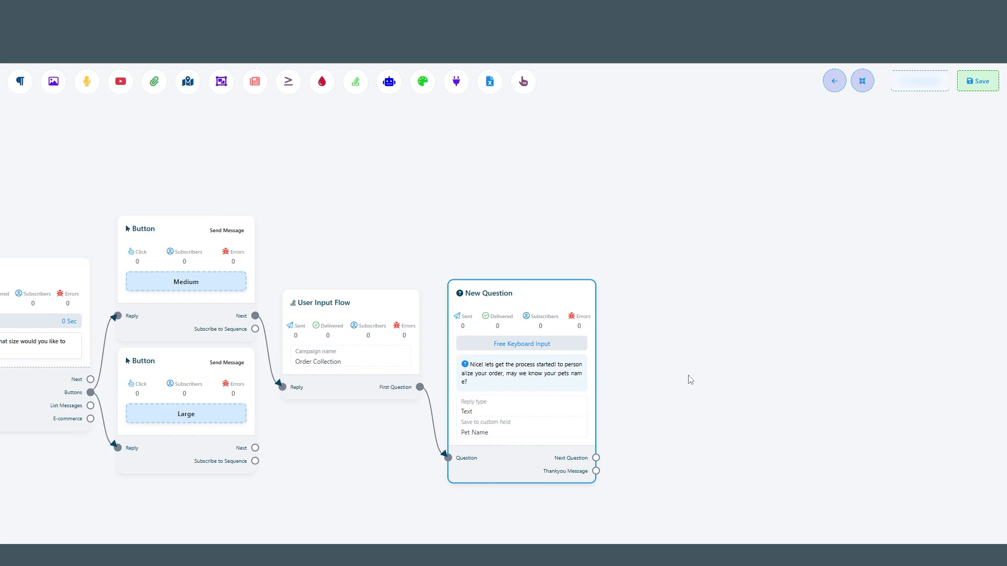
# - Rearrange the flow, attach a New Question node to the pet-name question's Next Question output, and place it beside that question
pyautogui.moveTo(690, 380); pyautogui.dragTo(545, 362)
pyautogui.click(861, 83)
pyautogui.moveTo(450, 404); pyautogui.dragTo(507, 295)
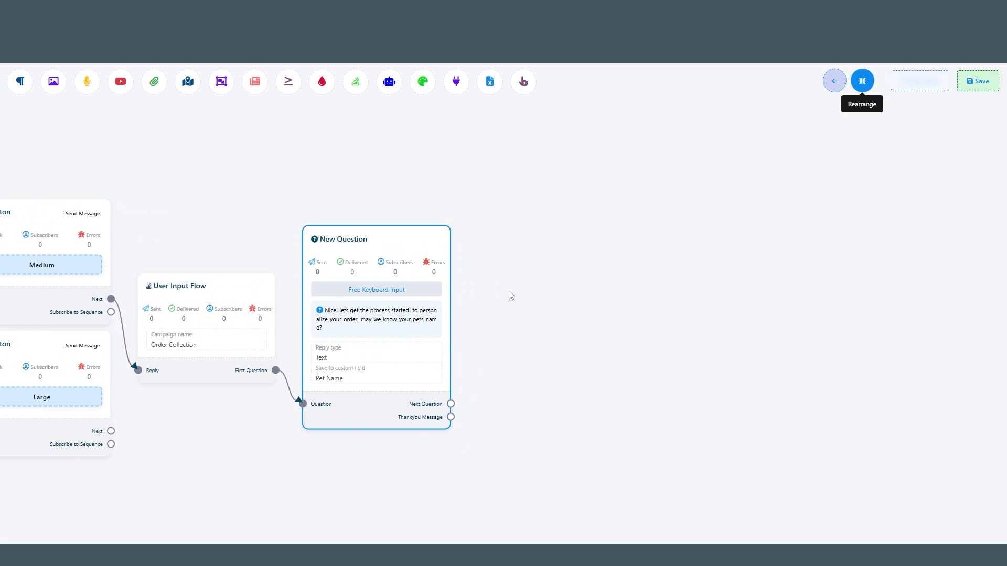
pyautogui.moveTo(604, 382); pyautogui.dragTo(581, 320)
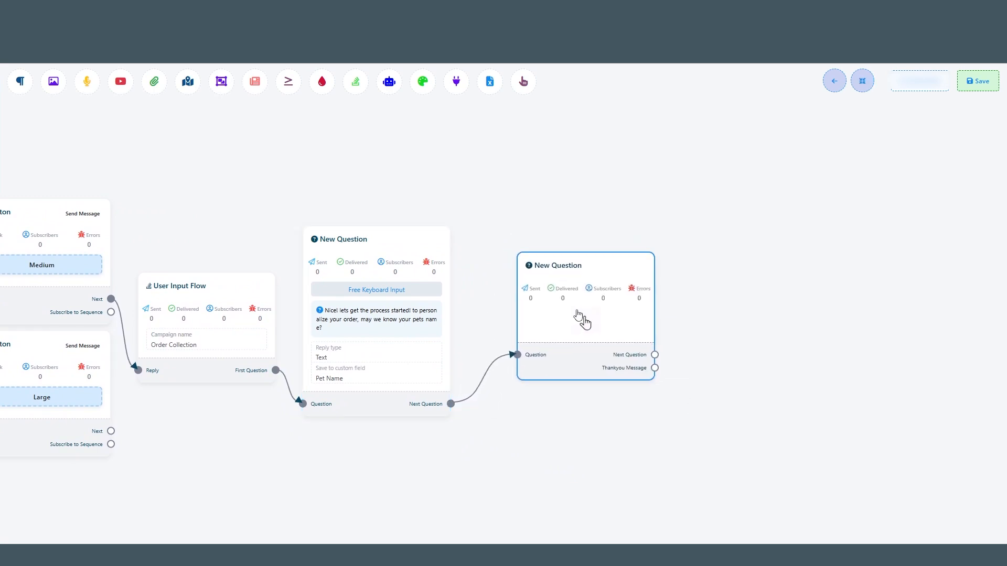
# - Set the second question to free keyboard input, starting with "Thank you! Say hello to the furry friend" followed by the Pet Name custom variable
pyautogui.doubleClick(581, 320)
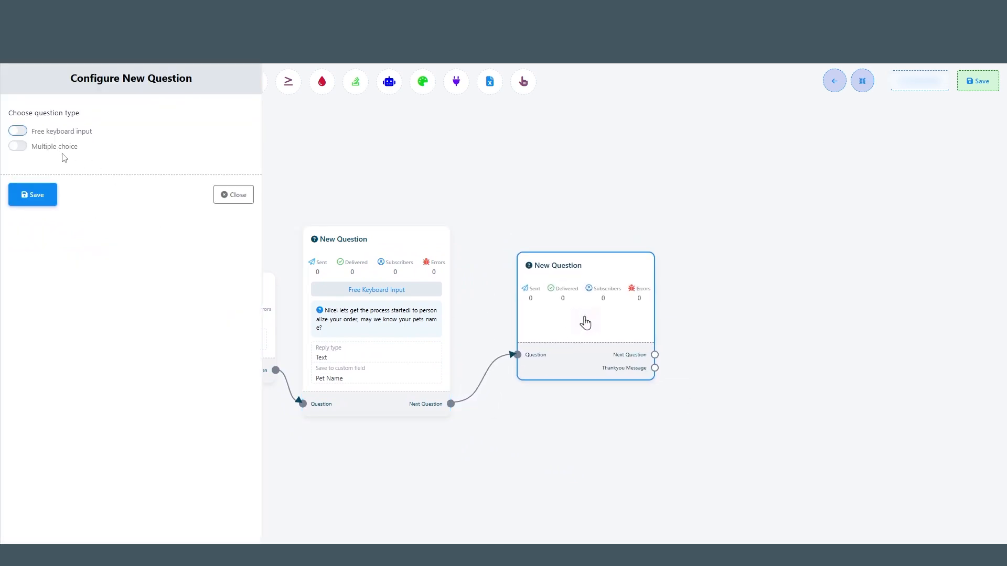
pyautogui.click(29, 131)
pyautogui.click(73, 219)
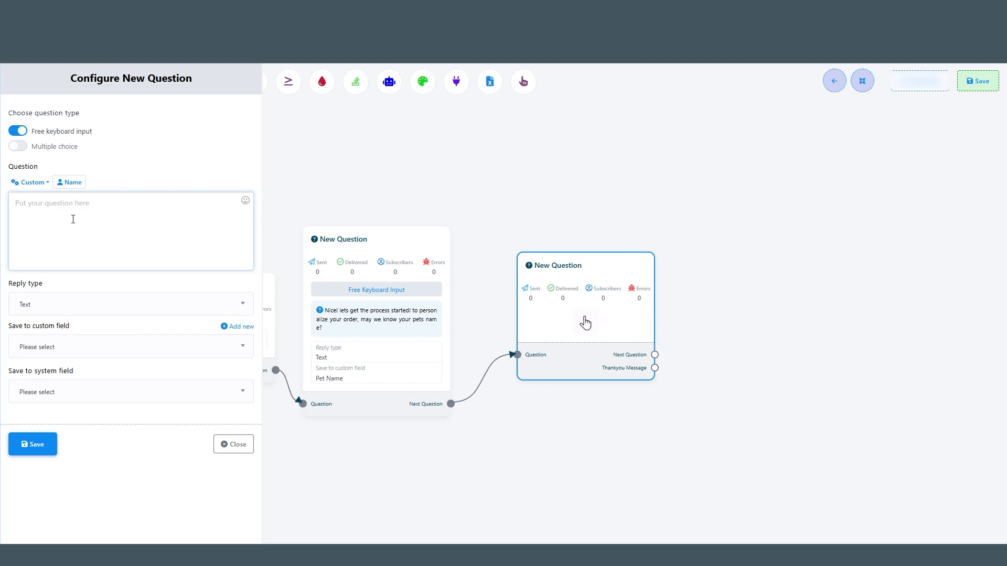
pyautogui.write('Thank you! Say hello to the furry friend')
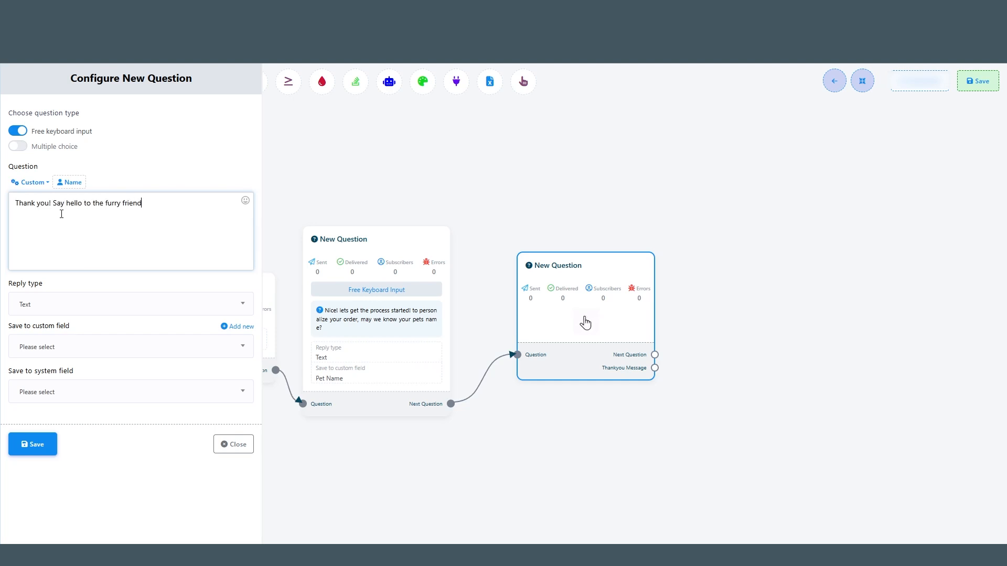
pyautogui.click(31, 182)
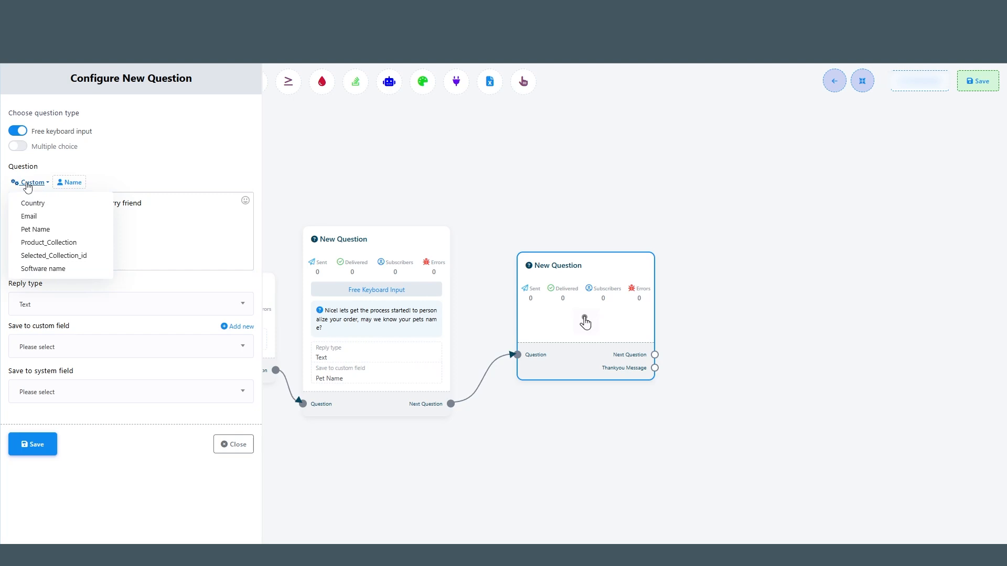
pyautogui.click(49, 231)
# - Complete the second question's text with ". Whats the best contact number to reach you regarding your order?"
pyautogui.click(204, 205)
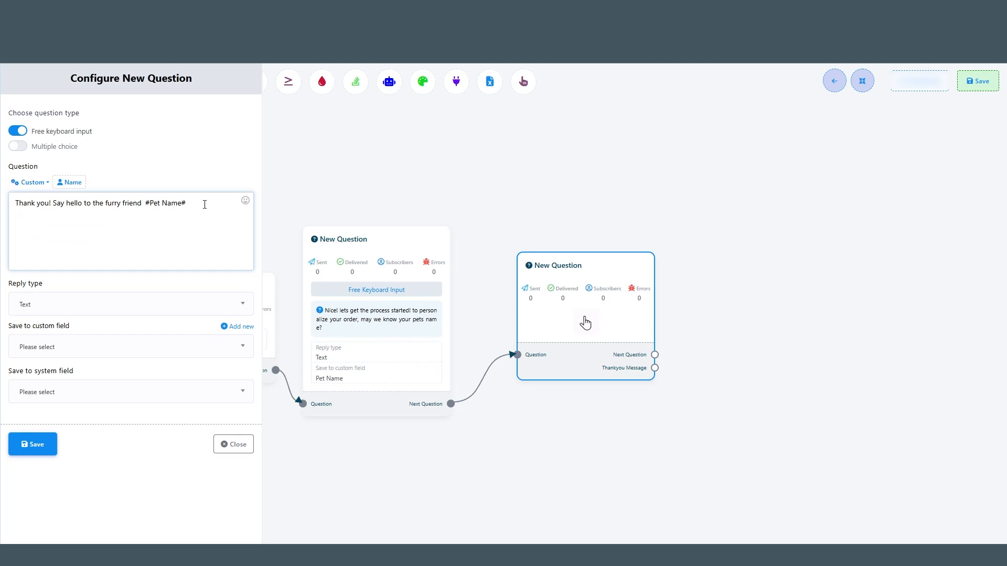
pyautogui.write('. Whats the best contact num')
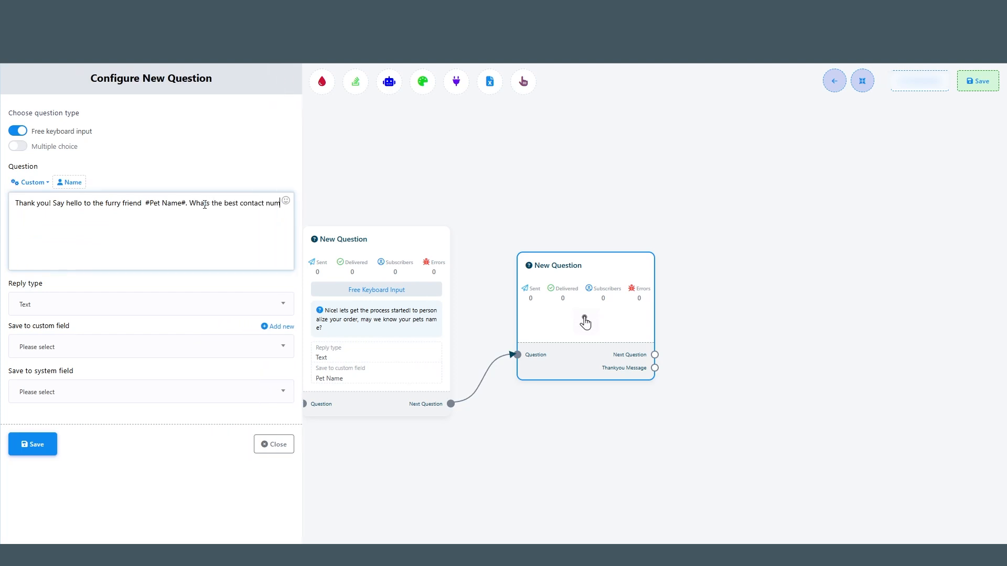
pyautogui.write('ber to reach you regarding your order?')
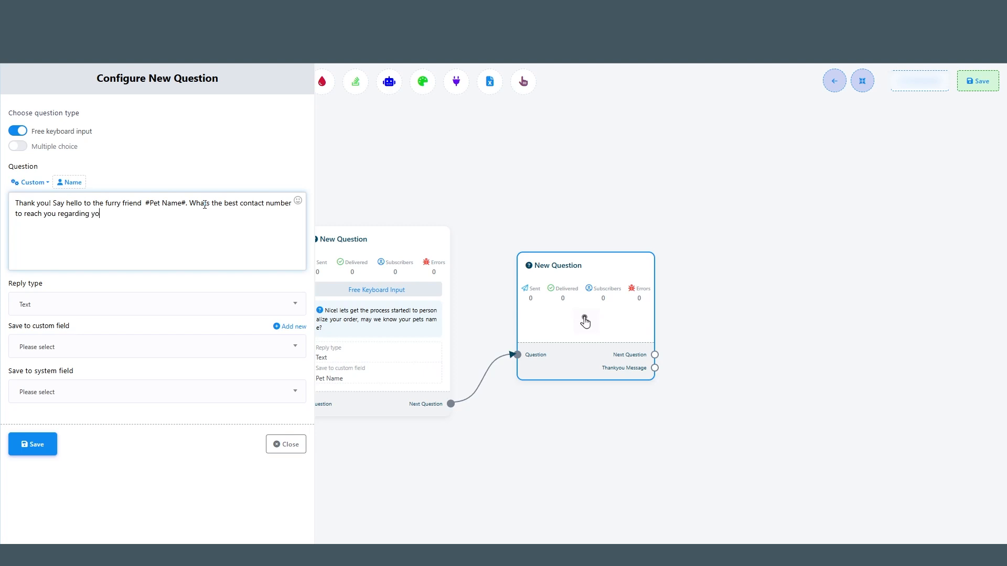
# - Set the contact-number question's reply type to Phone, store the answer in the Phone system field, and save it
pyautogui.click(97, 309)
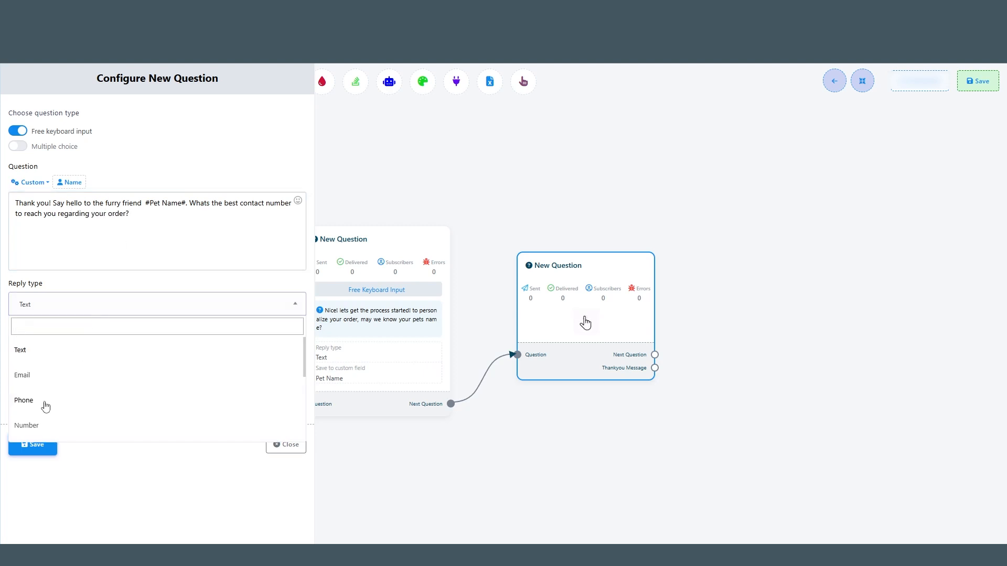
pyautogui.click(43, 403)
pyautogui.click(74, 399)
pyautogui.click(43, 489)
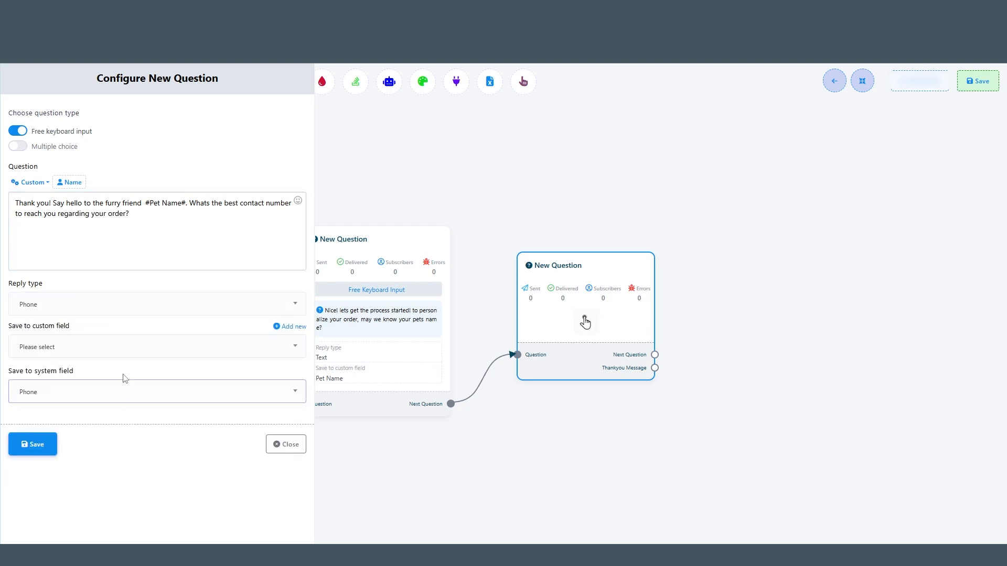
pyautogui.click(33, 446)
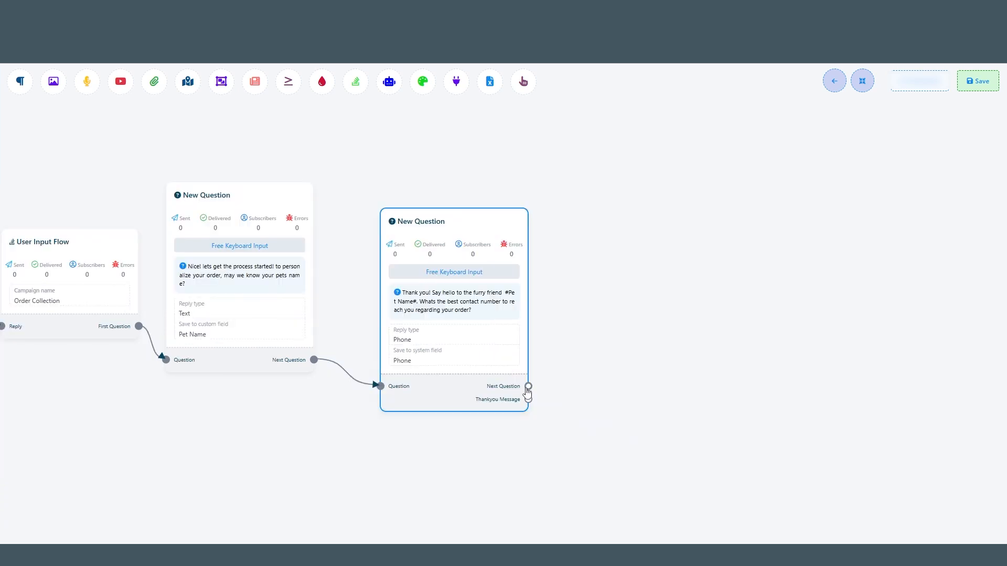
# - Attach a New Question node after the contact-number question, with free keyboard input asking "To ensure a smooth delivery, please provide your delivery address!"
pyautogui.moveTo(528, 386); pyautogui.dragTo(578, 308)
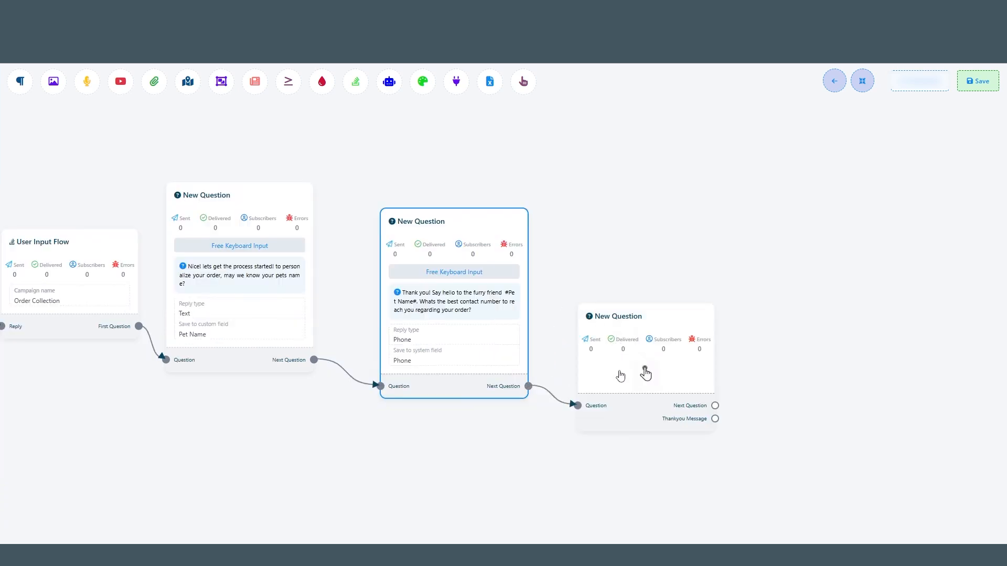
pyautogui.moveTo(641, 371); pyautogui.dragTo(636, 329)
pyautogui.doubleClick(637, 330)
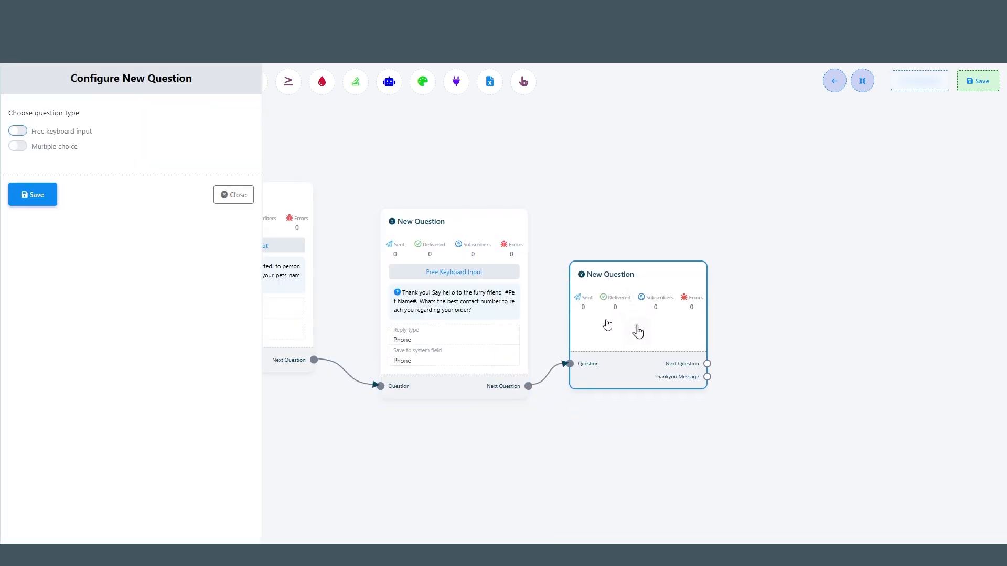
pyautogui.click(18, 131)
pyautogui.click(67, 206)
pyautogui.write('ri')
pyautogui.press('BackSpace')
pyautogui.press('BackSpace')
pyautogui.write('To ensure')
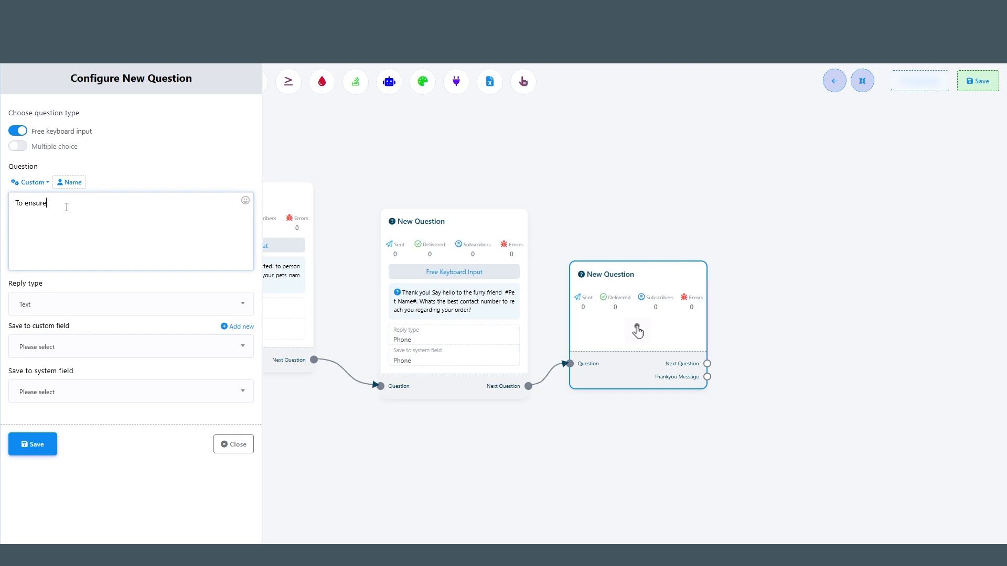
pyautogui.write(' a smooth delivery, please provide your delivery address!')
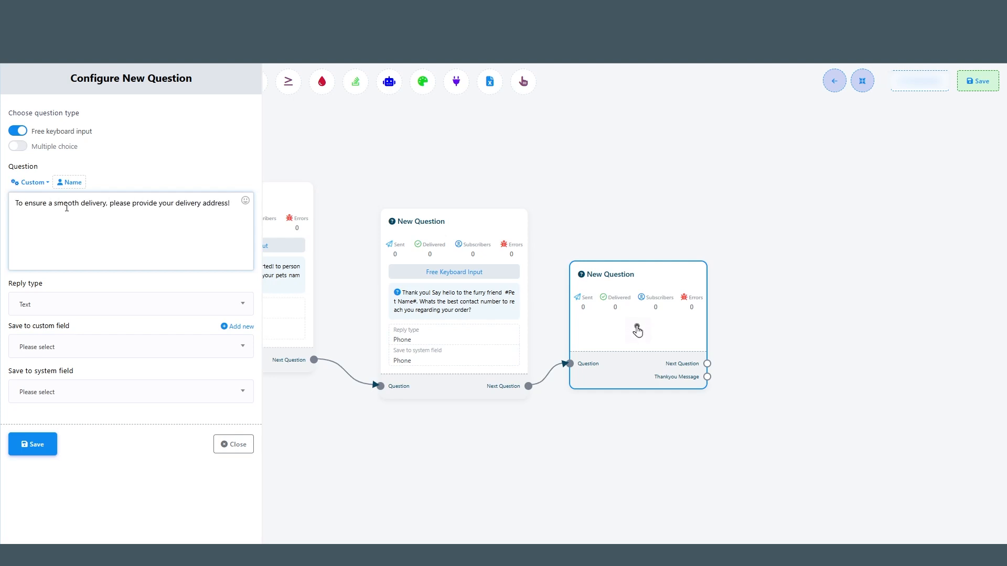
# - Store the delivery-address answer in the Location system field and save the question
pyautogui.click(52, 394)
pyautogui.scroll(-1, 100, 502)
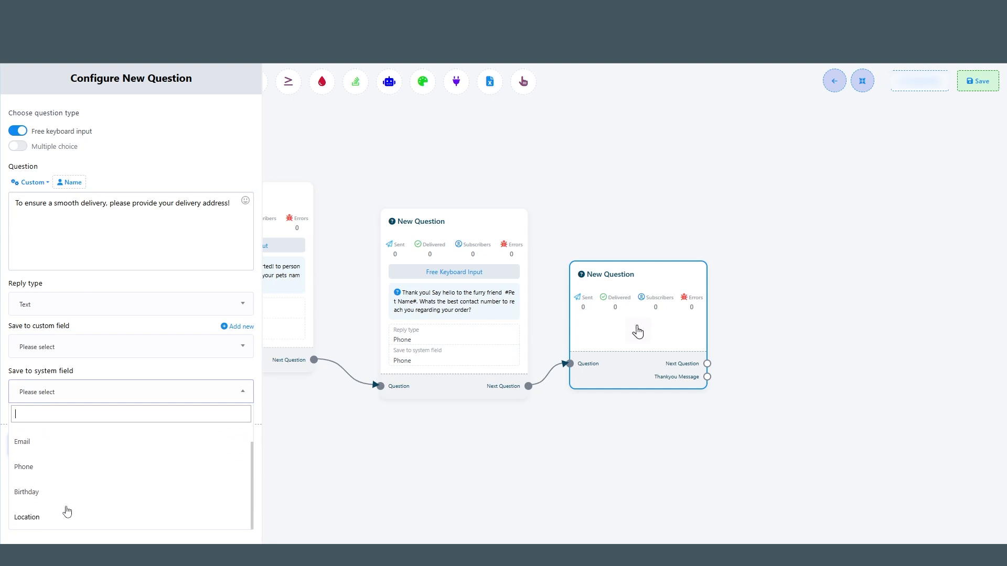
pyautogui.click(38, 516)
pyautogui.click(32, 444)
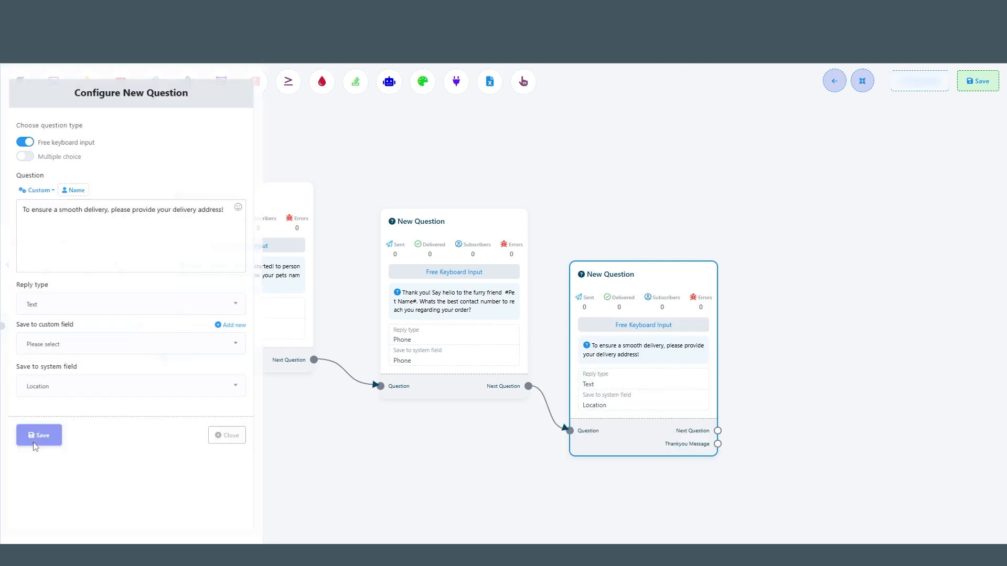
# - Attach a Text node to the delivery-address question's Thankyou Message output and place it beside that question
pyautogui.moveTo(778, 353); pyautogui.dragTo(652, 361)
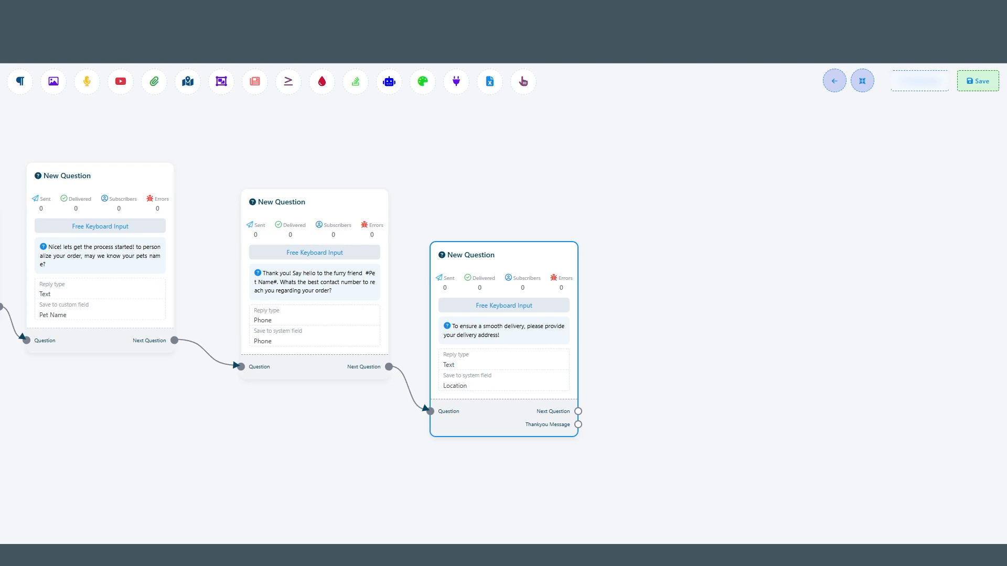
pyautogui.moveTo(578, 424); pyautogui.dragTo(662, 378)
pyautogui.click(694, 387)
pyautogui.moveTo(759, 419); pyautogui.dragTo(647, 295)
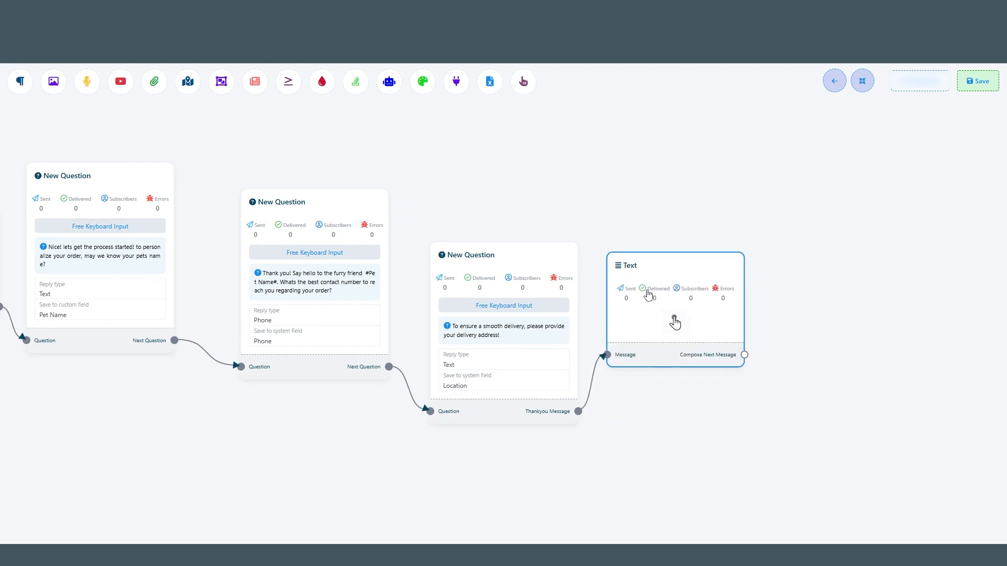
# - Begin the final Text node's reply message with "Thanks for providing your product choice and order informations!"
pyautogui.doubleClick(675, 321)
pyautogui.write('Thanks for provi')
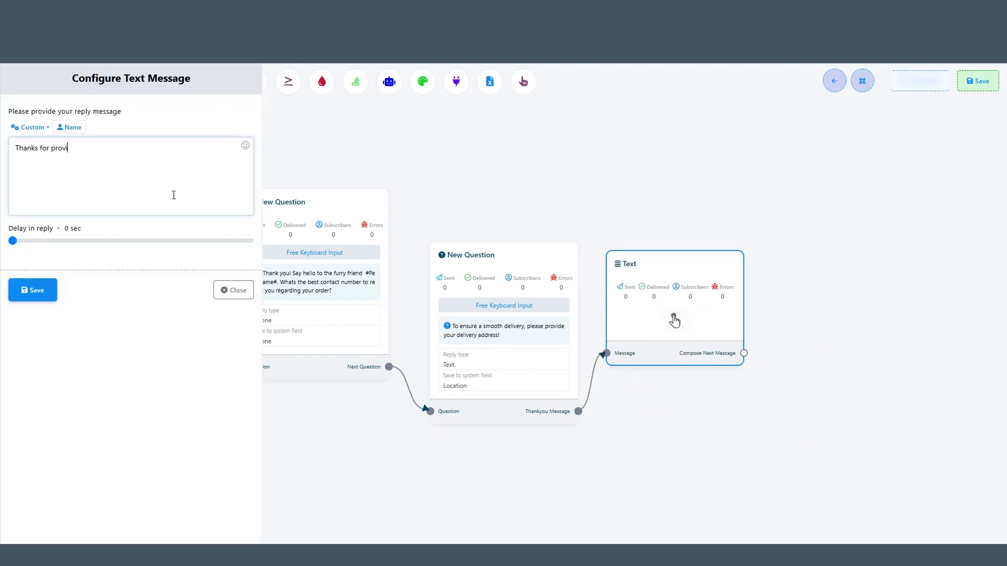
pyautogui.write('ding your product choice and order informations!')
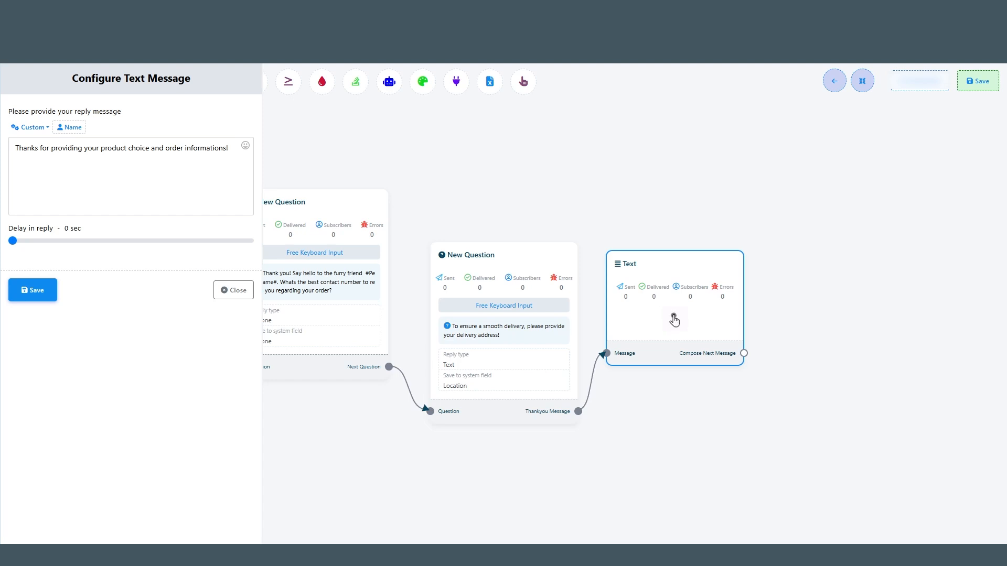
# - Append "We will process your order and make sure your pet is wagging their tail in no time.", save the message and auto-arrange the nodes
pyautogui.write(' We will process')
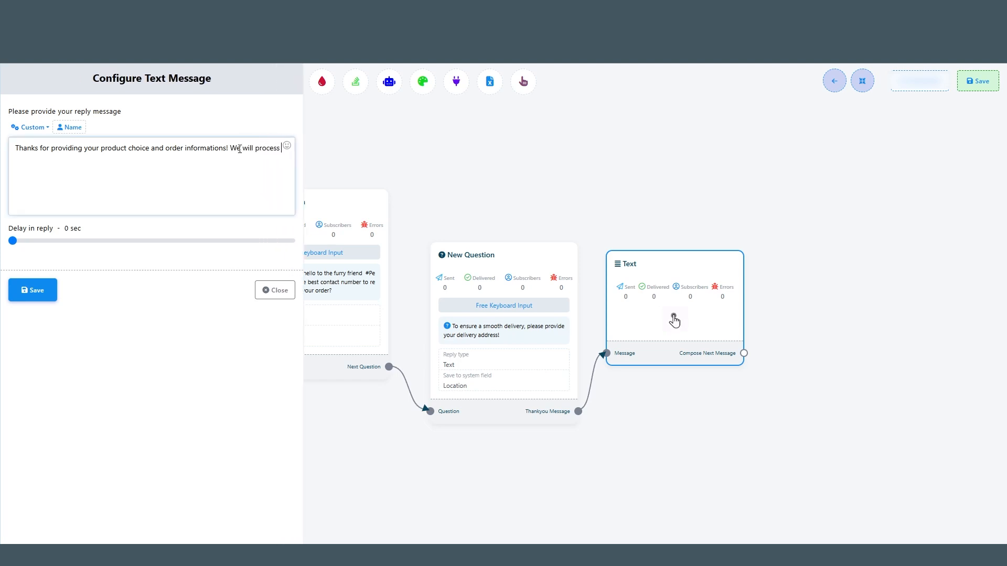
pyautogui.write(' your order and make sure your pet is wagging their tail')
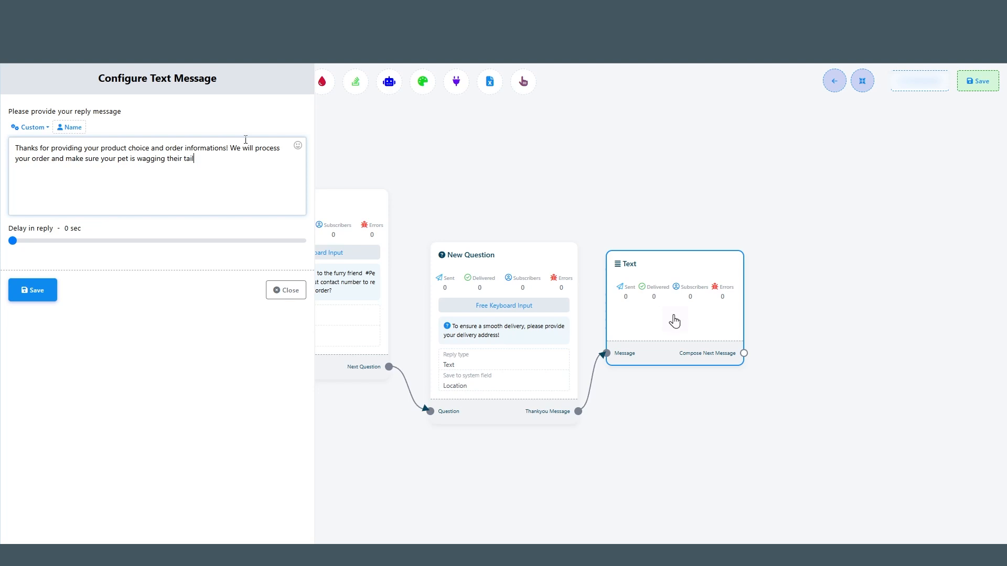
pyautogui.hotkey('alt', 'Tab')
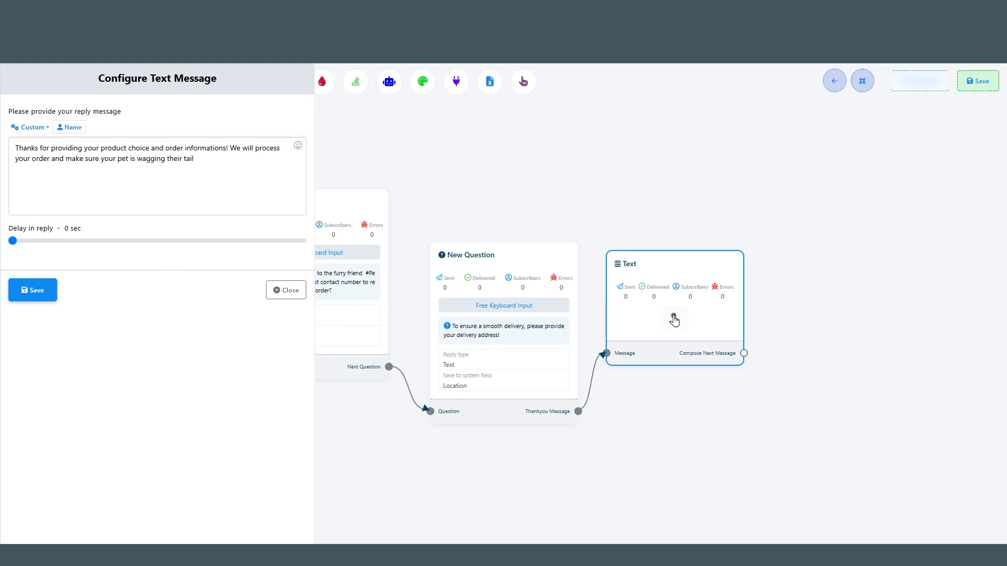
pyautogui.click(225, 177)
pyautogui.write('in no time.')
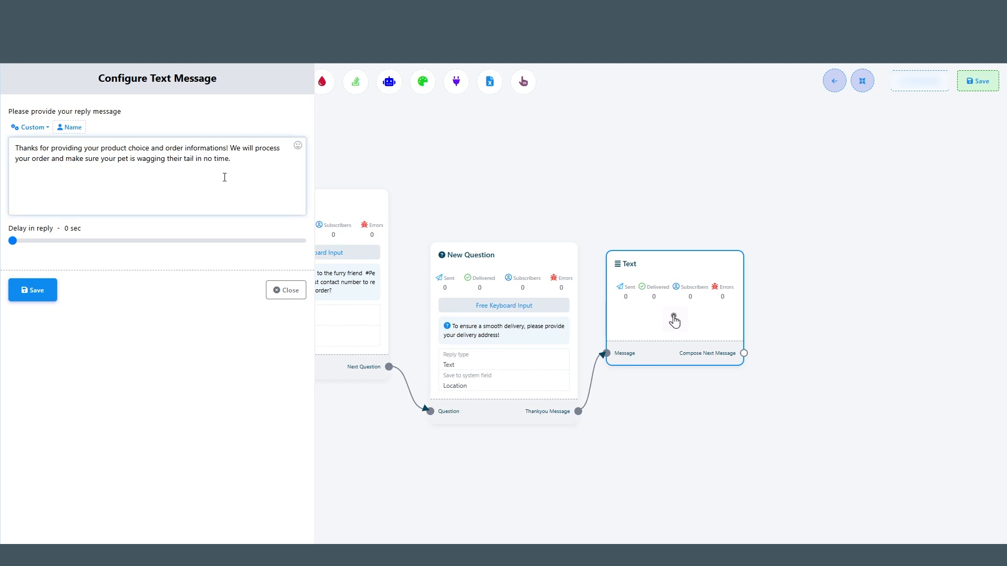
pyautogui.click(33, 290)
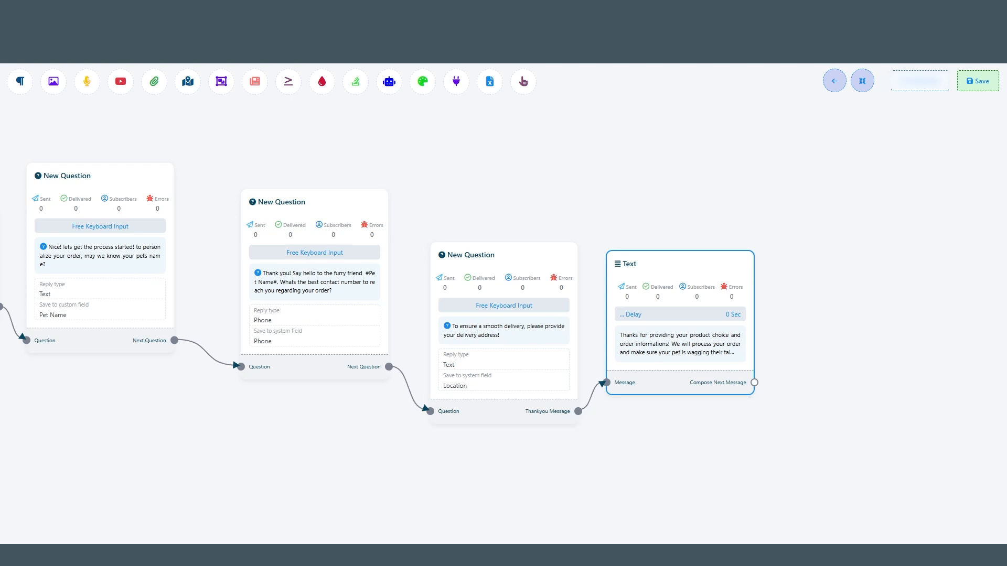
pyautogui.click(862, 81)
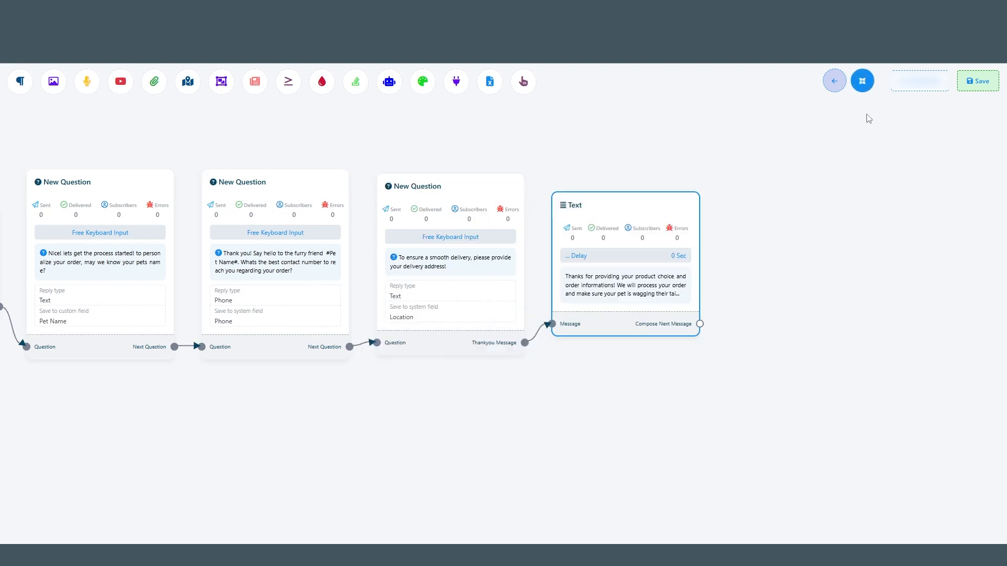
# - Attach a Text node to the Next output of the Large button and place it below the User Input Flow node
pyautogui.moveTo(374, 398); pyautogui.dragTo(611, 392)
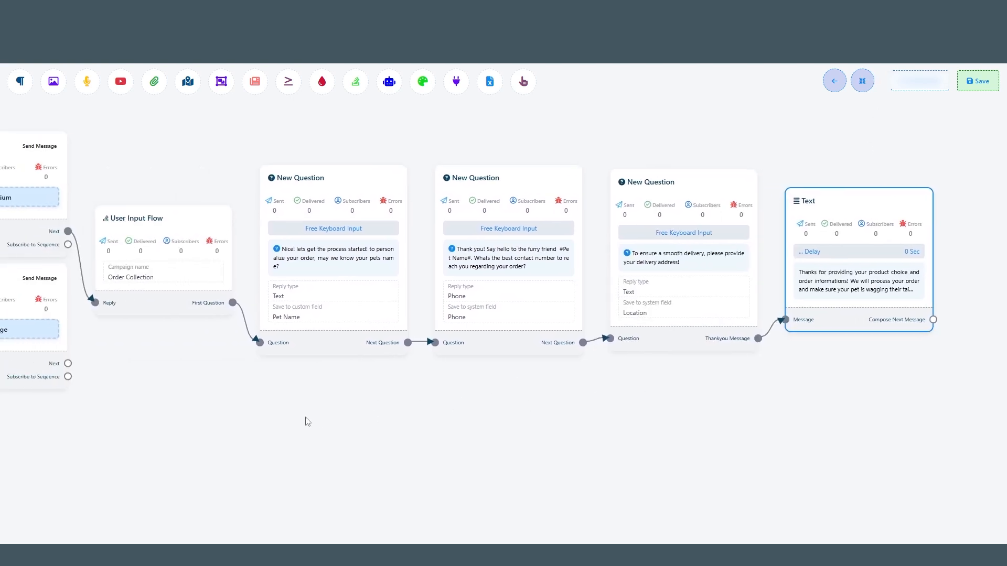
pyautogui.moveTo(303, 416); pyautogui.dragTo(522, 417)
pyautogui.moveTo(394, 441); pyautogui.dragTo(510, 439)
pyautogui.moveTo(483, 404); pyautogui.dragTo(420, 407)
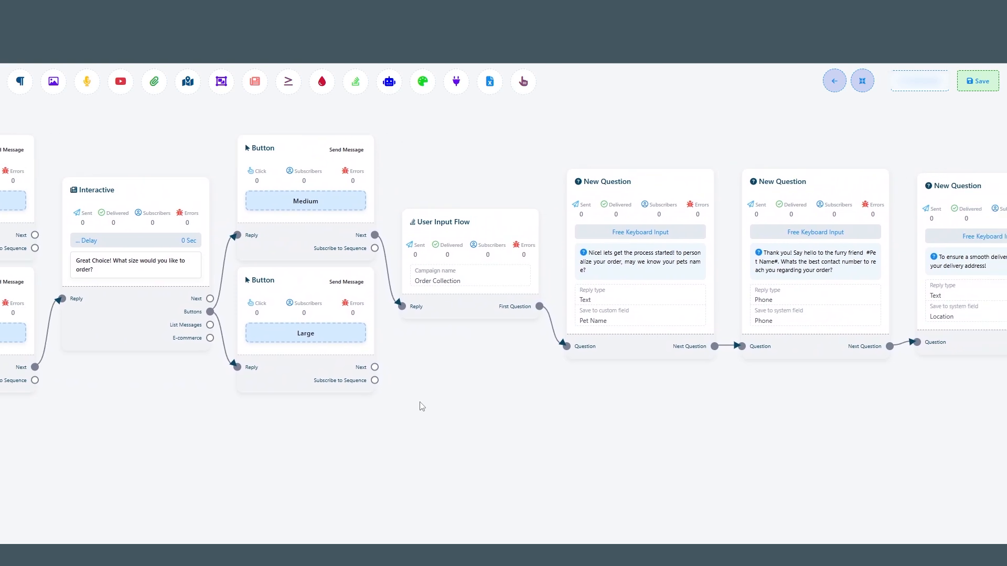
pyautogui.moveTo(357, 371); pyautogui.dragTo(451, 412)
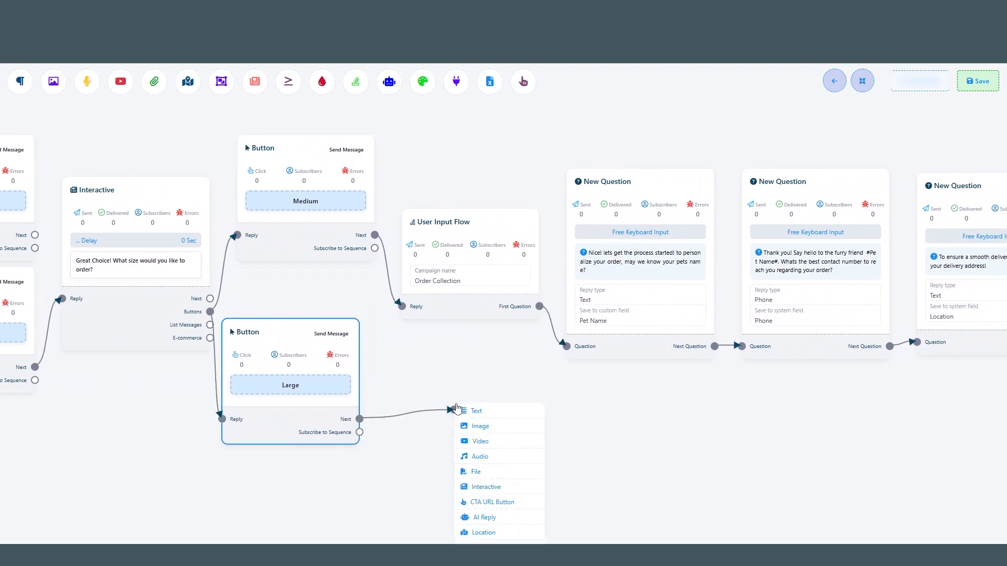
pyautogui.click(478, 411)
pyautogui.moveTo(545, 483); pyautogui.dragTo(478, 420)
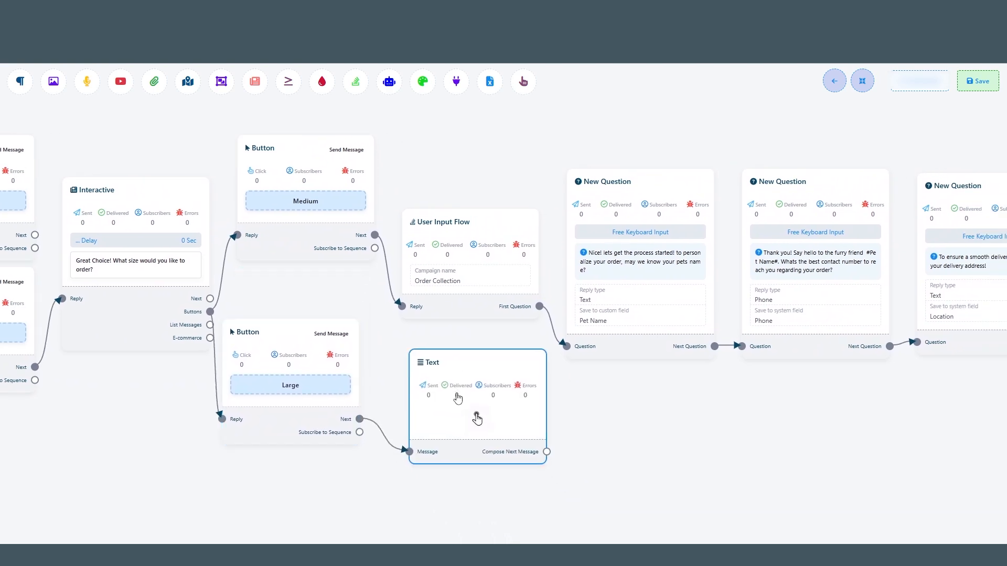
# - Set the Large branch's message to "Thanks! one of out human agents will get in touch with you soon!", save it and auto-arrange the nodes
pyautogui.doubleClick(477, 420)
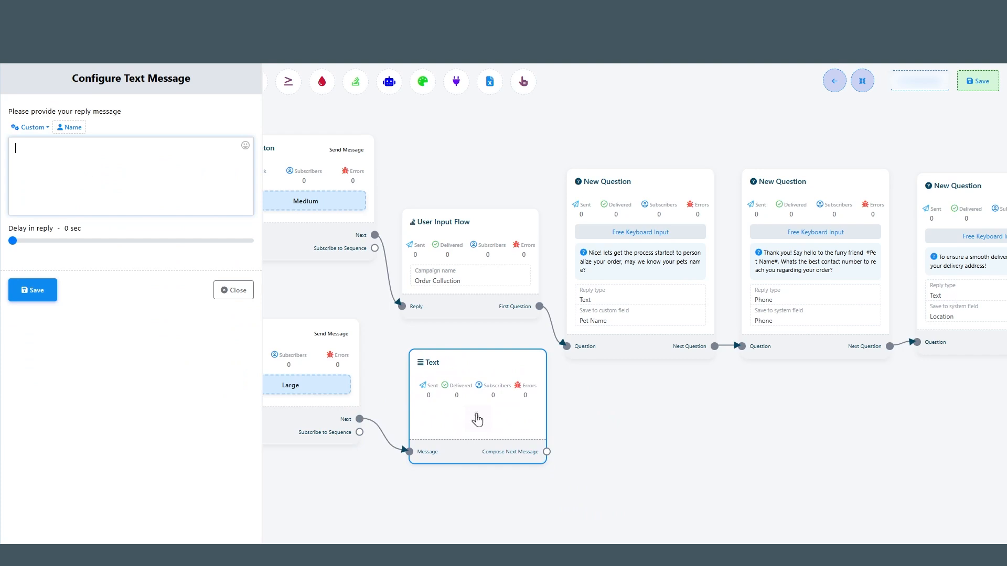
pyautogui.write('Thanks! one of out human agents will get i')
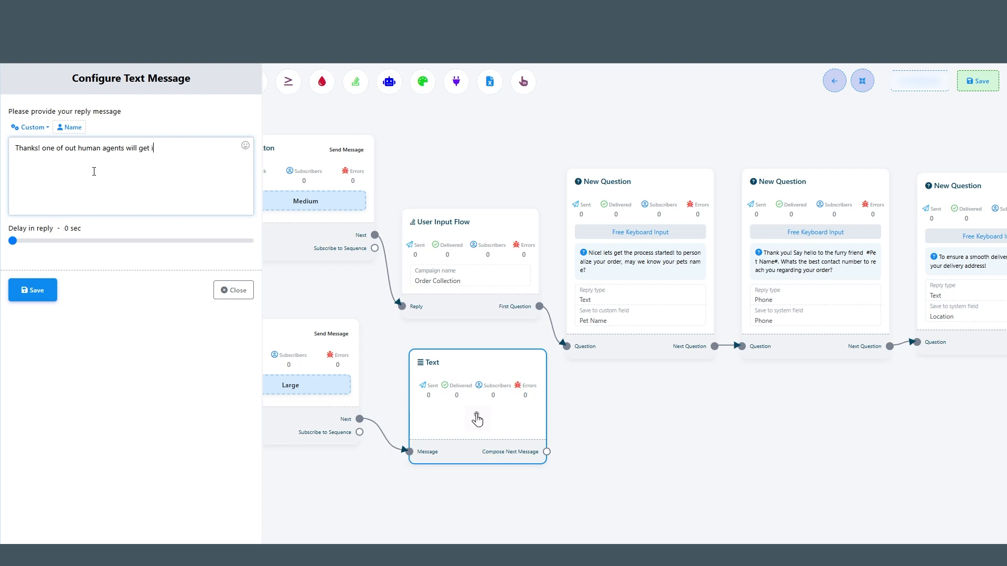
pyautogui.write('n touch with you soon!')
pyautogui.click(31, 295)
pyautogui.moveTo(583, 429); pyautogui.dragTo(544, 443)
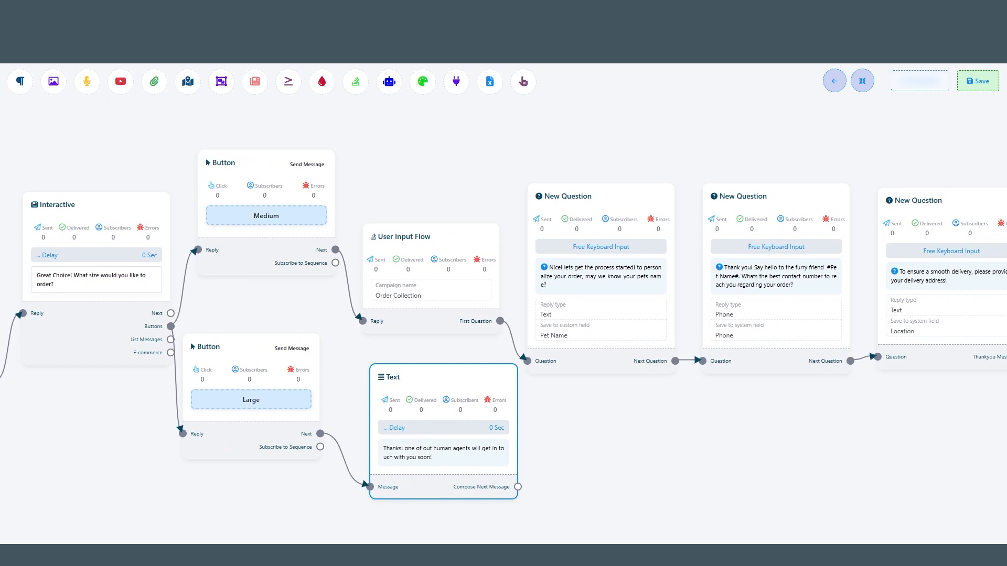
pyautogui.click(862, 80)
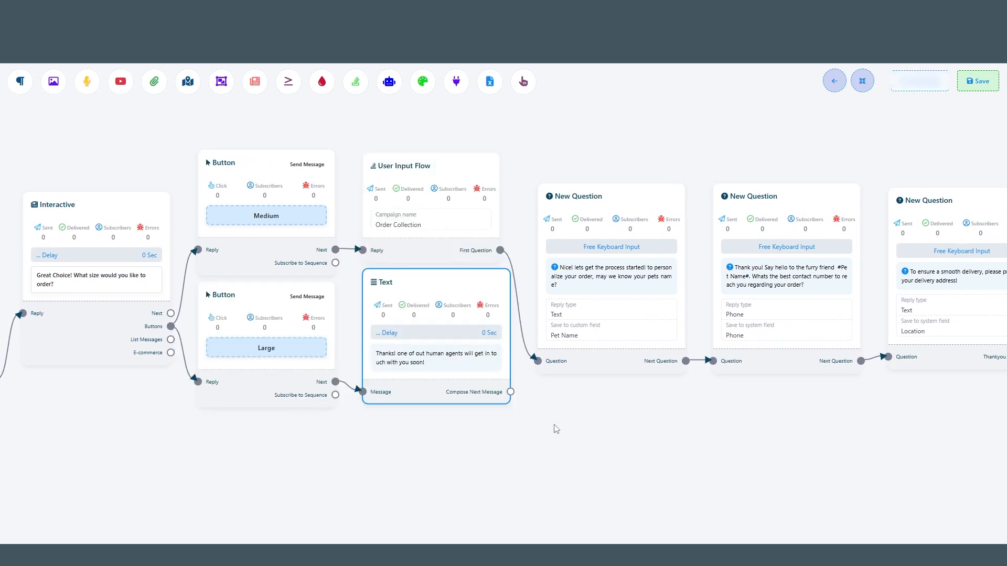
# - Attach a Text node to the Next output of the Window Purch button and place it beside that button
pyautogui.moveTo(54, 453); pyautogui.dragTo(426, 524)
pyautogui.moveTo(328, 325); pyautogui.dragTo(413, 223)
pyautogui.click(434, 225)
pyautogui.moveTo(485, 256); pyautogui.dragTo(424, 194)
# - Set the Window Purch branch's message to "Thanks for your preferences! We are currently our of stock for this perticular category." and save it
pyautogui.doubleClick(423, 194)
pyautogui.write('Thanks for your preferences! We are currently our of stock for this perticular category.')
pyautogui.click(45, 290)
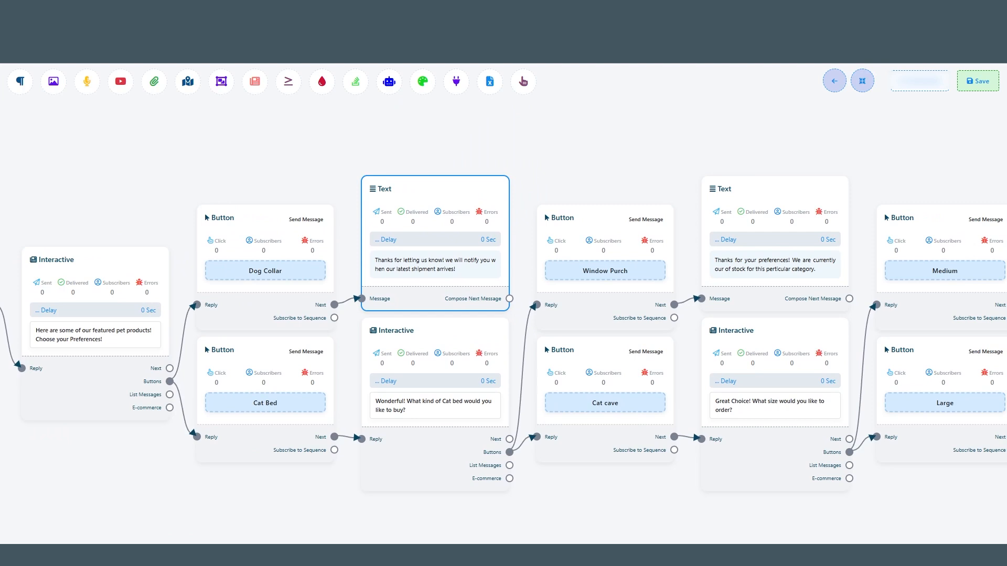
# - Move the Buy Now button node lower and attach a Text node to its Next output
pyautogui.moveTo(302, 483); pyautogui.dragTo(531, 460)
pyautogui.moveTo(321, 467); pyautogui.dragTo(460, 439)
pyautogui.moveTo(301, 392); pyautogui.dragTo(290, 455)
pyautogui.moveTo(352, 449); pyautogui.dragTo(441, 445)
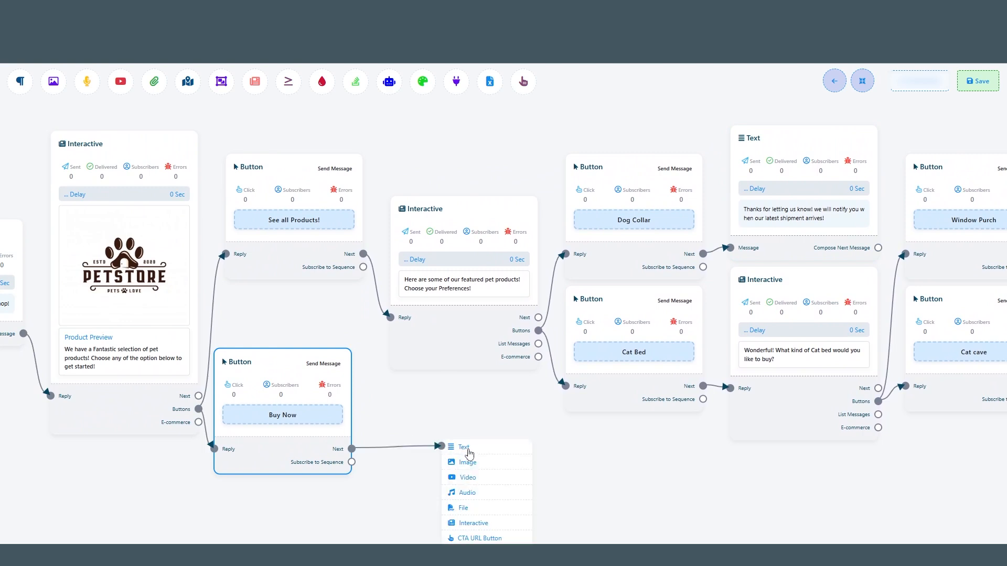
pyautogui.click(468, 452)
pyautogui.moveTo(539, 519); pyautogui.dragTo(465, 456)
# - Set the Buy Now branch's message to "Thank you! one of our human agents will get in touch with you soon!", save it and auto-arrange the nodes
pyautogui.doubleClick(468, 458)
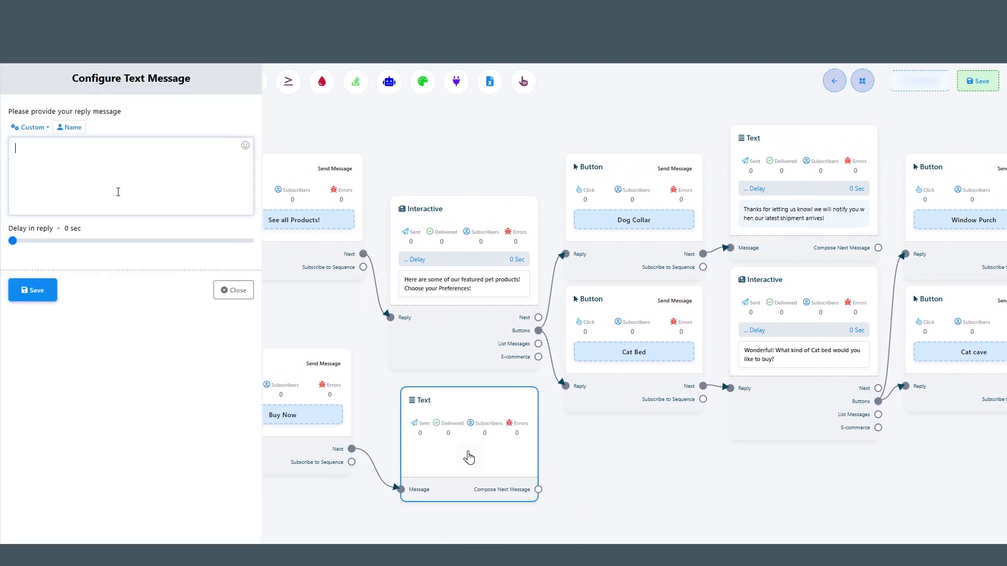
pyautogui.write('Thank you! one of our human agents will get in touch')
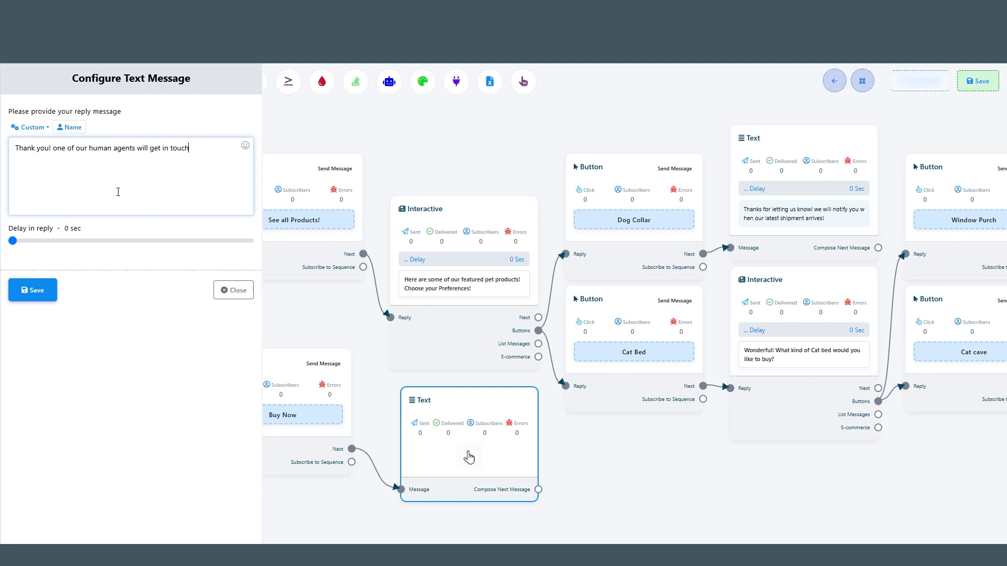
pyautogui.write(' with you soon!')
pyautogui.click(32, 290)
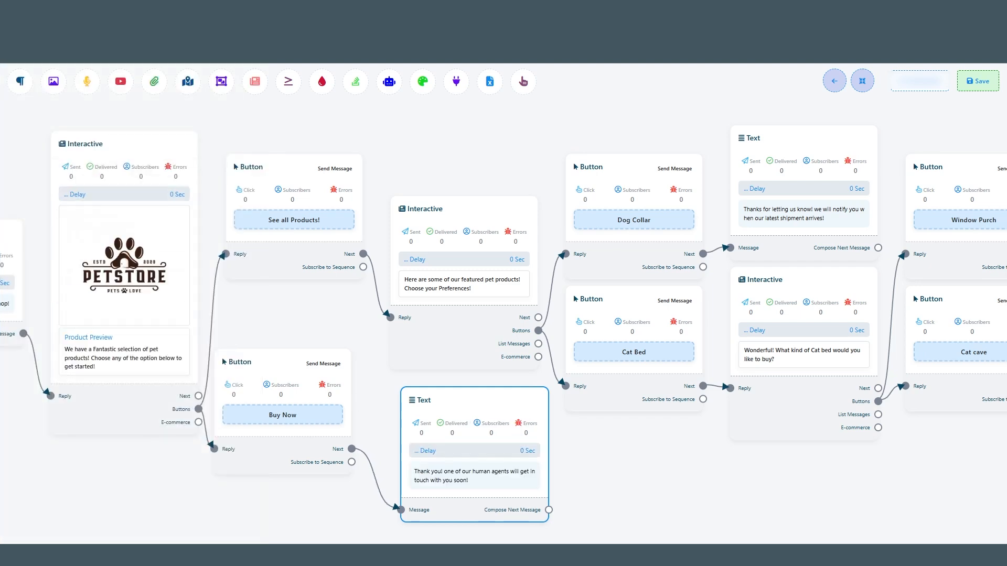
pyautogui.click(862, 81)
# - Add the cat bed photo as the media header of the Interactive message asking what kind of Cat bed to buy, and save it
pyautogui.moveTo(666, 435); pyautogui.dragTo(470, 455)
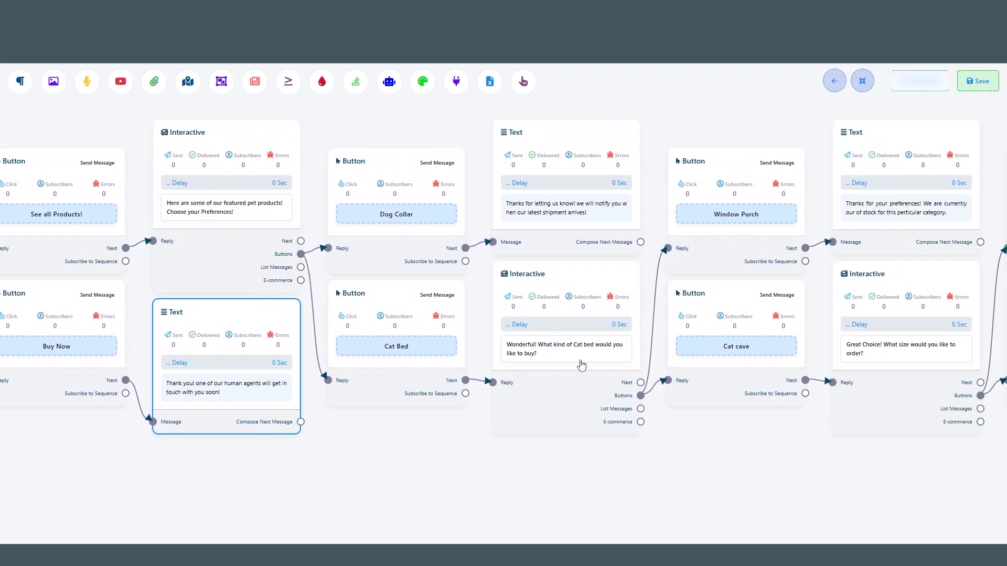
pyautogui.doubleClick(559, 329)
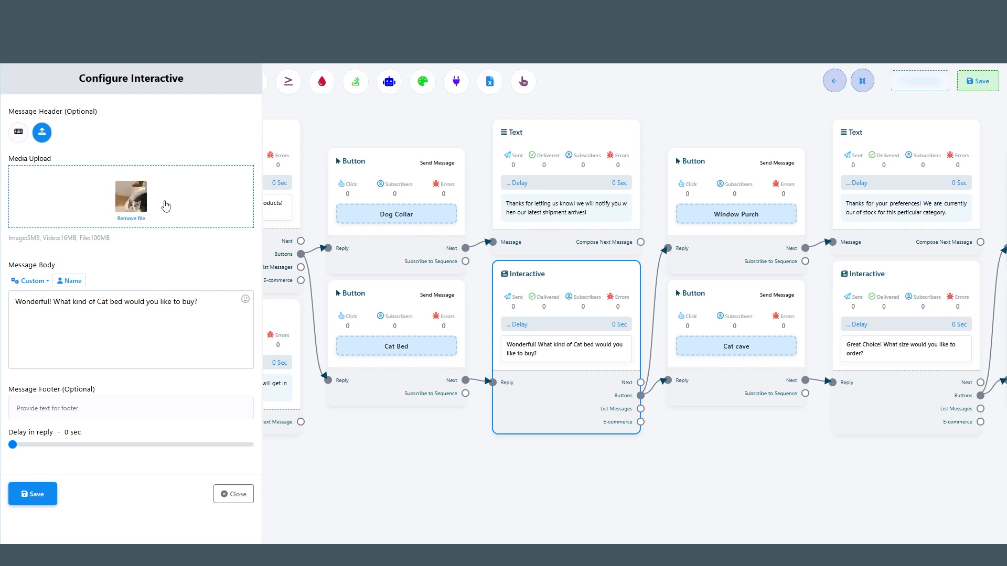
pyautogui.click(32, 494)
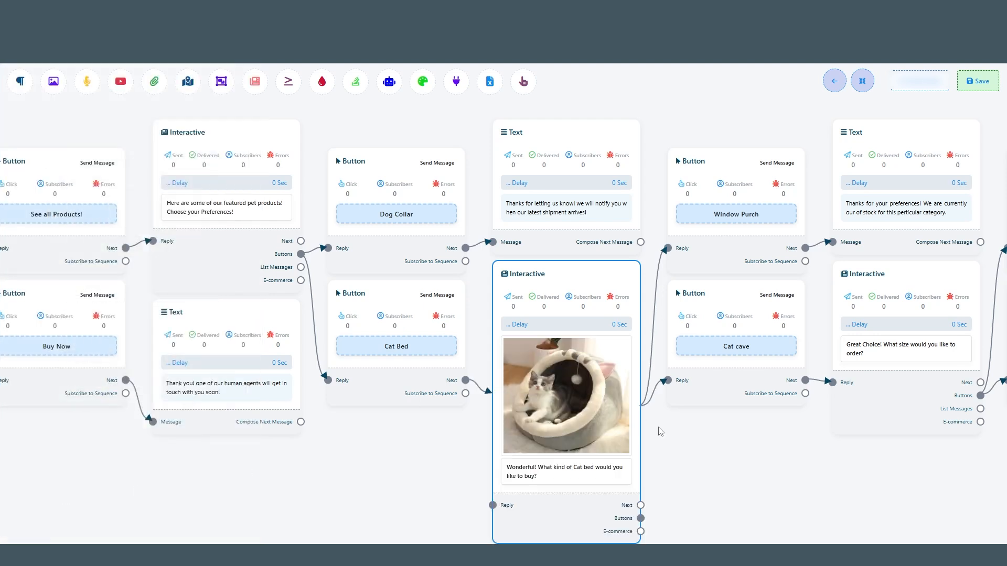
# - Auto-arrange the flow's nodes and save the whole chatbot flow
pyautogui.moveTo(686, 451); pyautogui.dragTo(572, 407)
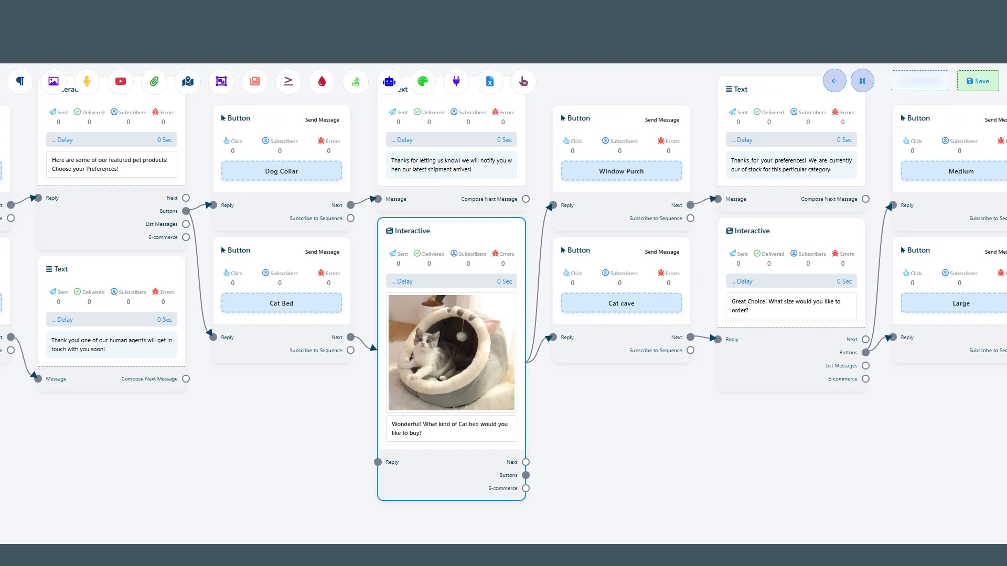
pyautogui.click(862, 81)
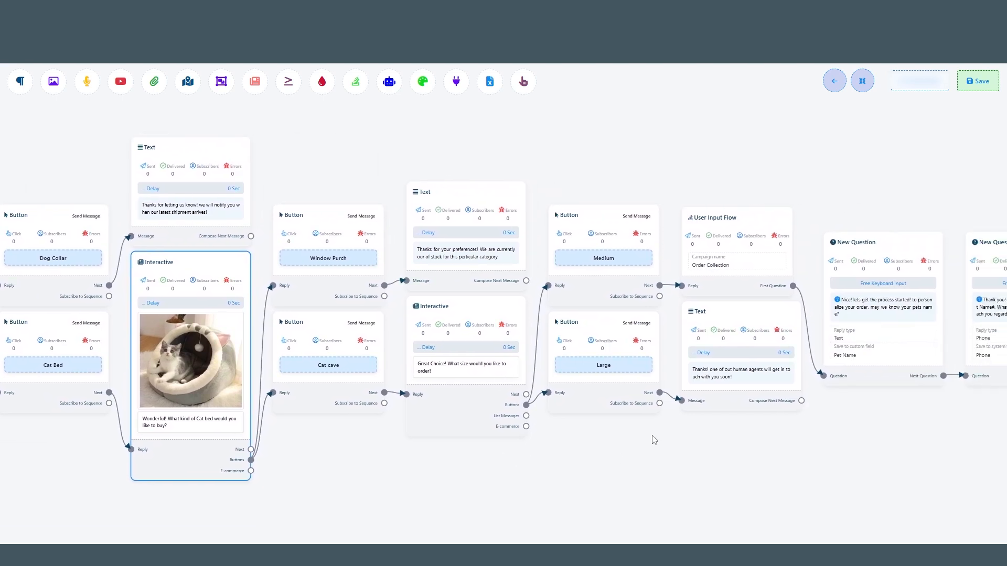
pyautogui.click(973, 84)
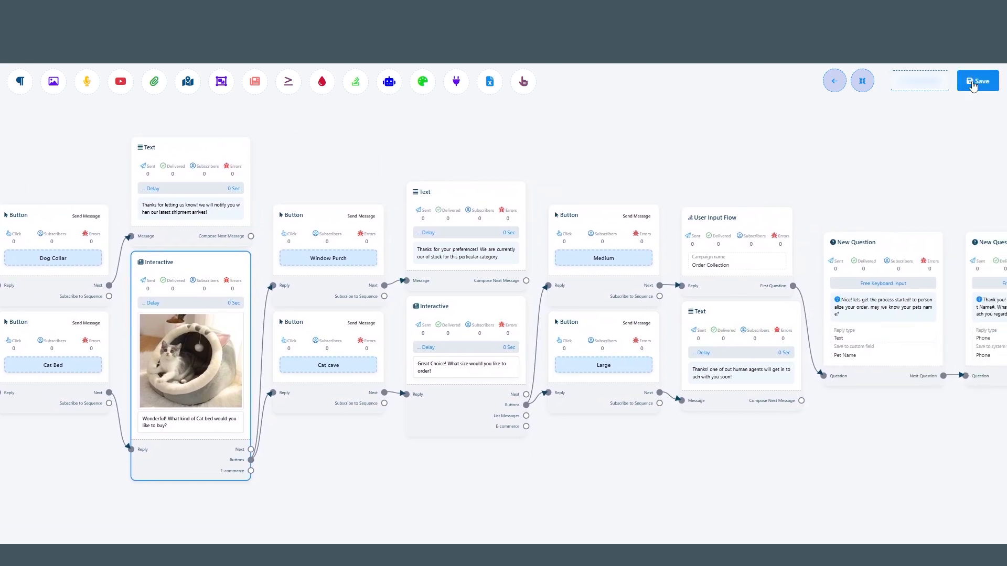